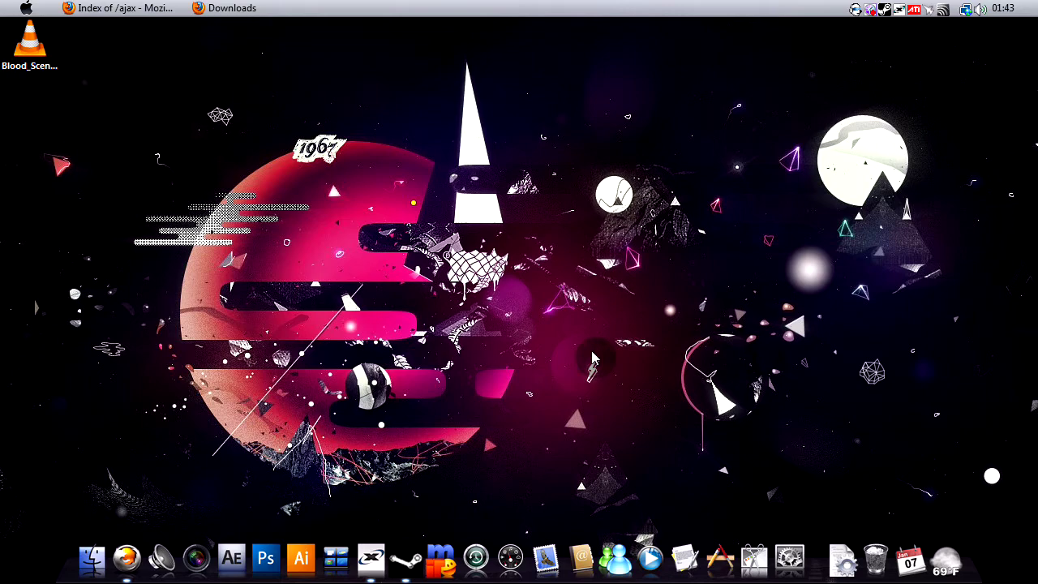
Restore Firefox's Index of /ajax page with the Easy h264 v0.6r rar and zip links
left_click(104, 8)
left_click(83, 183)
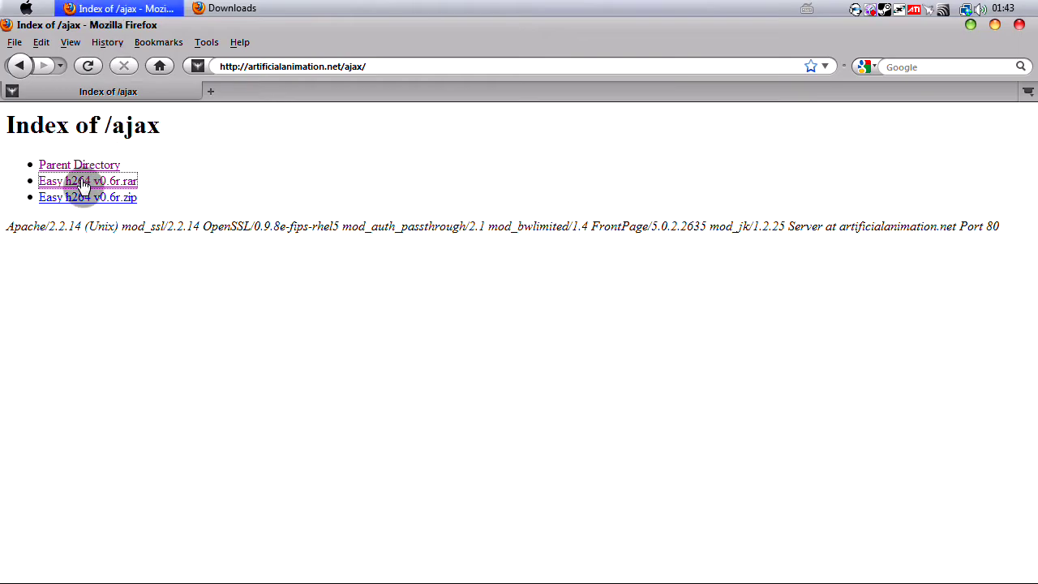
left_click(187, 182)
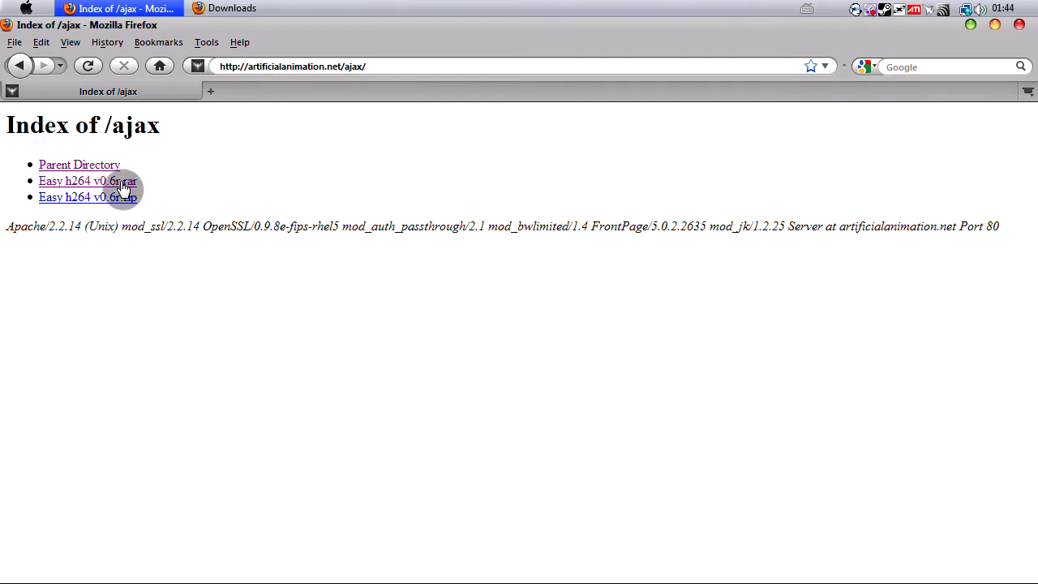
Open the downloaded Easy h264 v0.6r.rar from Firefox's Downloads list in WinRAR
left_click(162, 6)
left_click(215, 8)
left_click(234, 163)
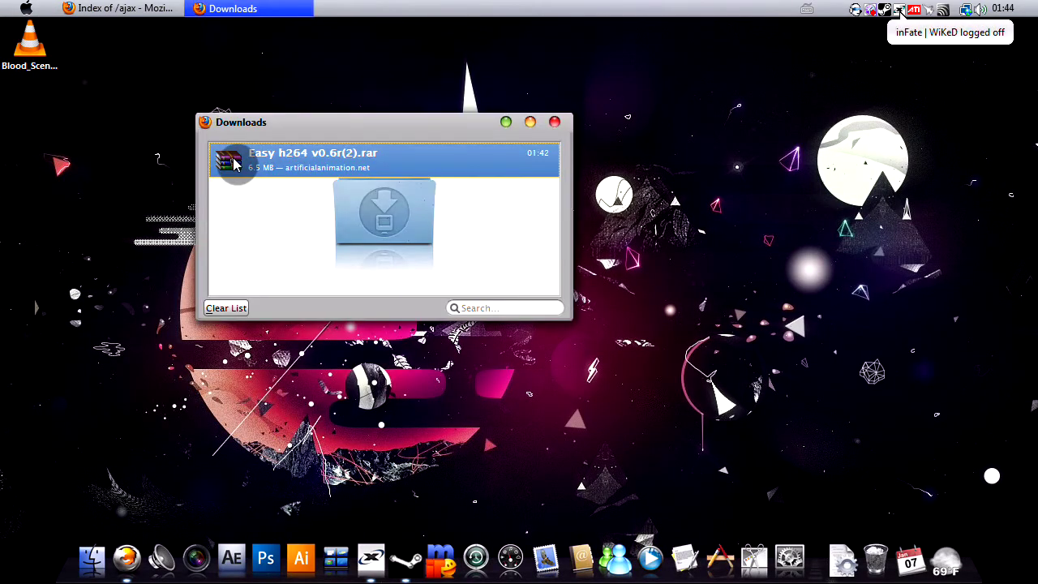
double_click(230, 162)
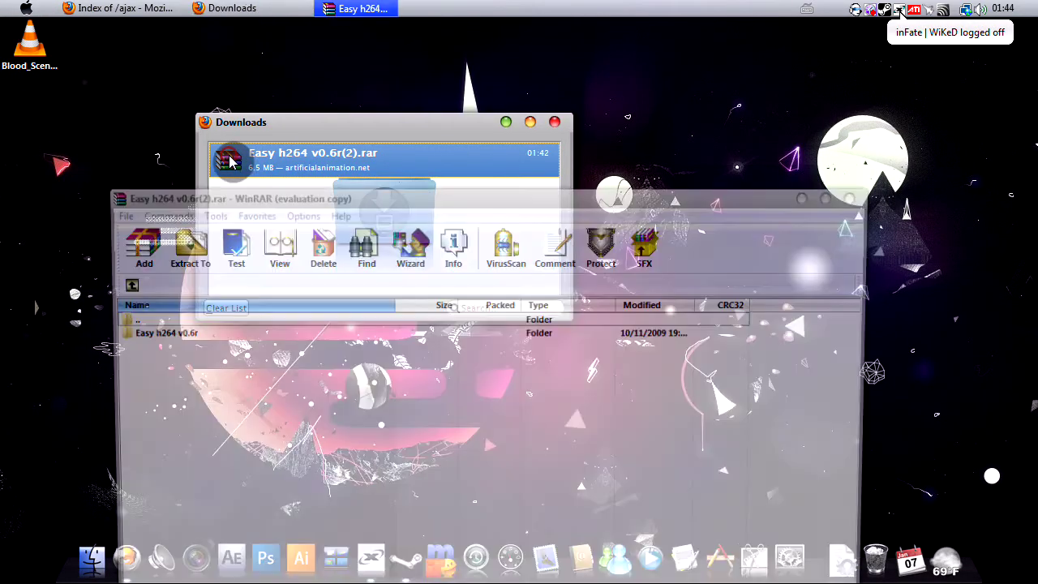
Extract the Easy h264 v0.6r folder to the desktop, then close WinRAR and the Downloads list
left_click_drag(162, 334, 23, 114)
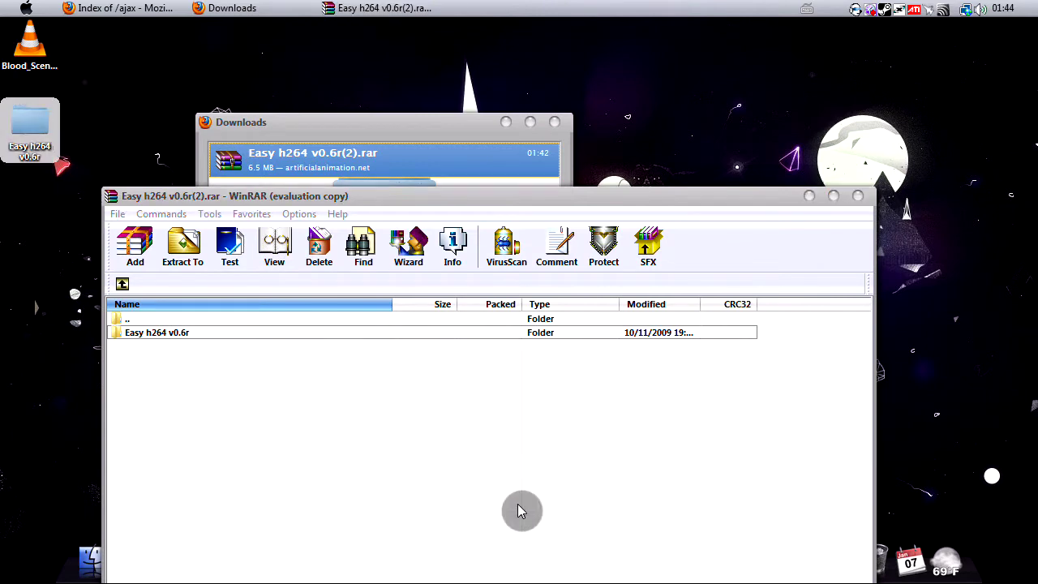
left_click(858, 196)
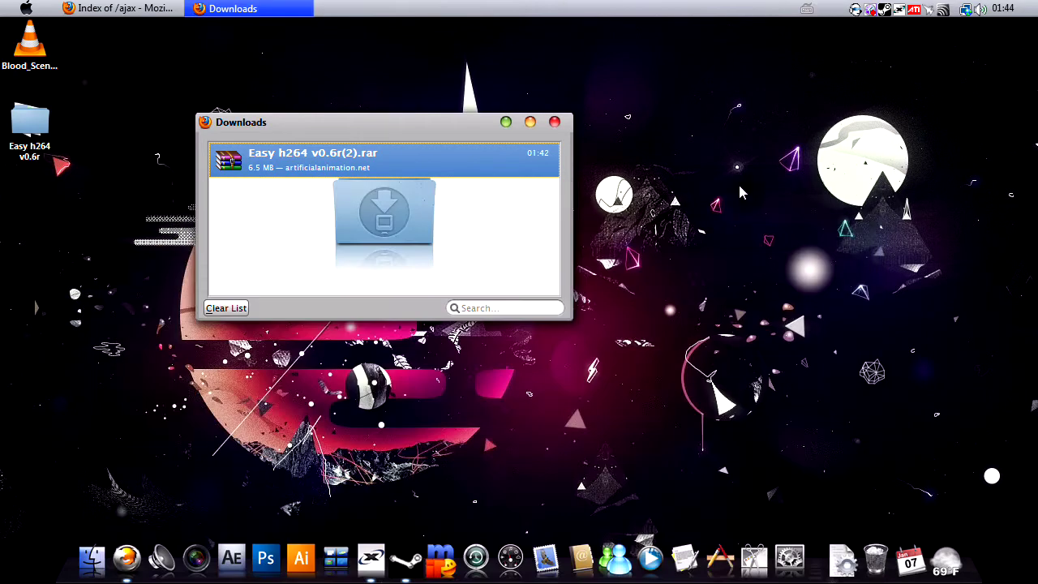
left_click(552, 123)
Launch Vegas, decline .veg file association, and add Blood_Scene.mov to the timeline
left_click(197, 557)
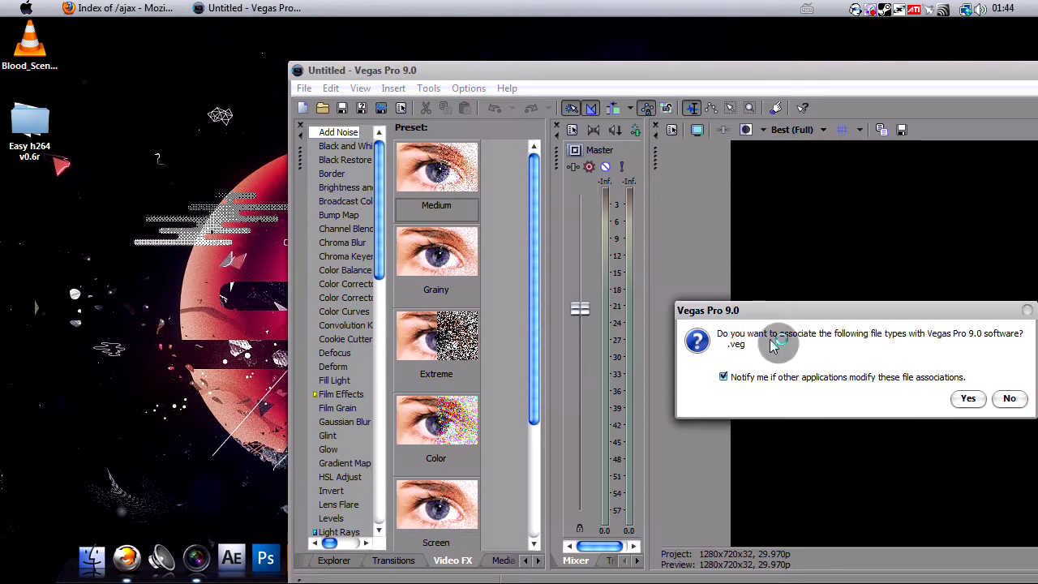
left_click(1012, 398)
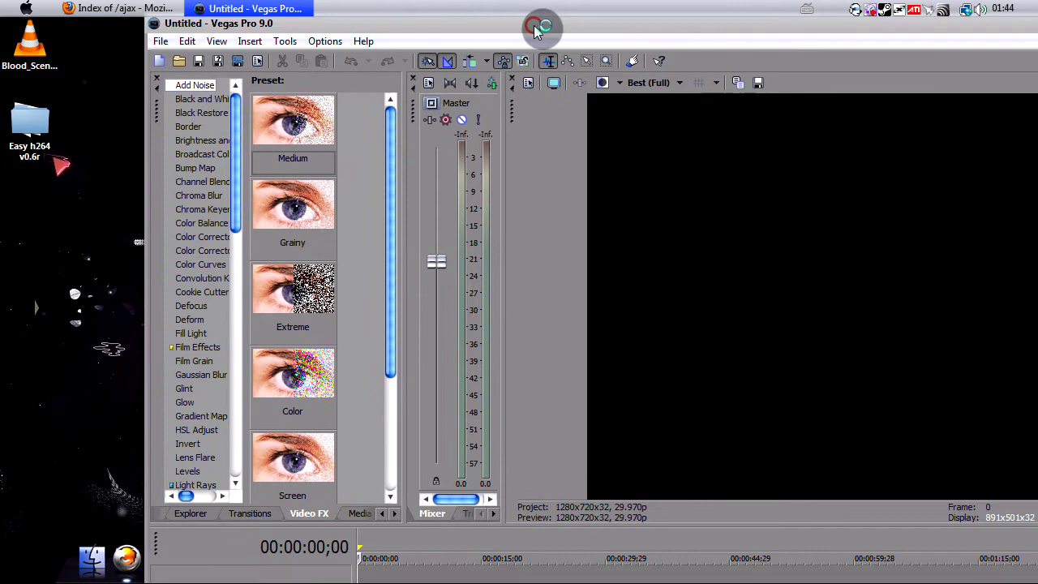
left_click(39, 50)
left_click_drag(39, 50, 369, 568)
Maximize Vegas, enlarge the timeline, preview the clip, and select its full duration
double_click(496, 30)
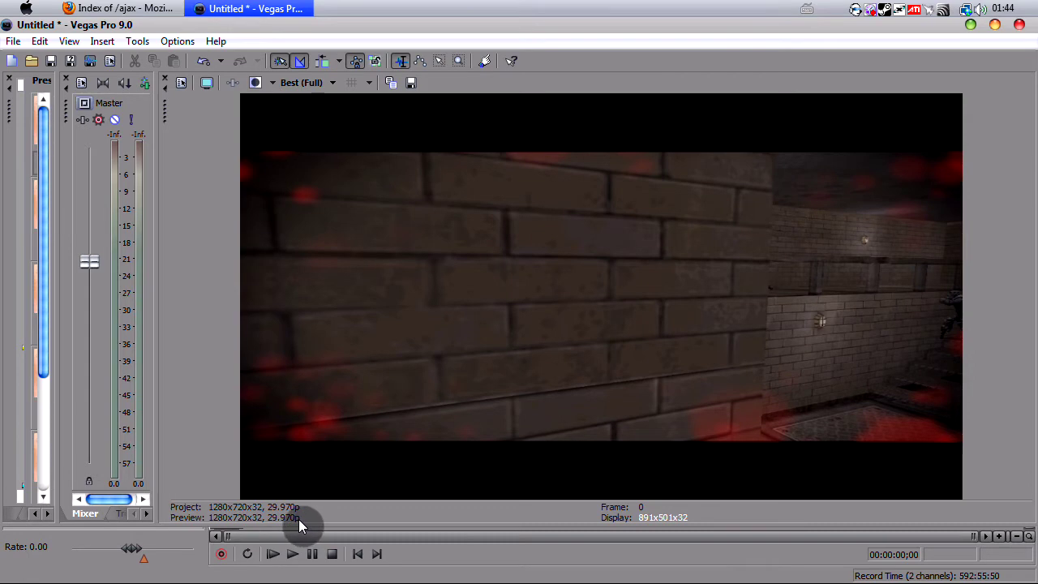
left_click_drag(299, 530, 303, 336)
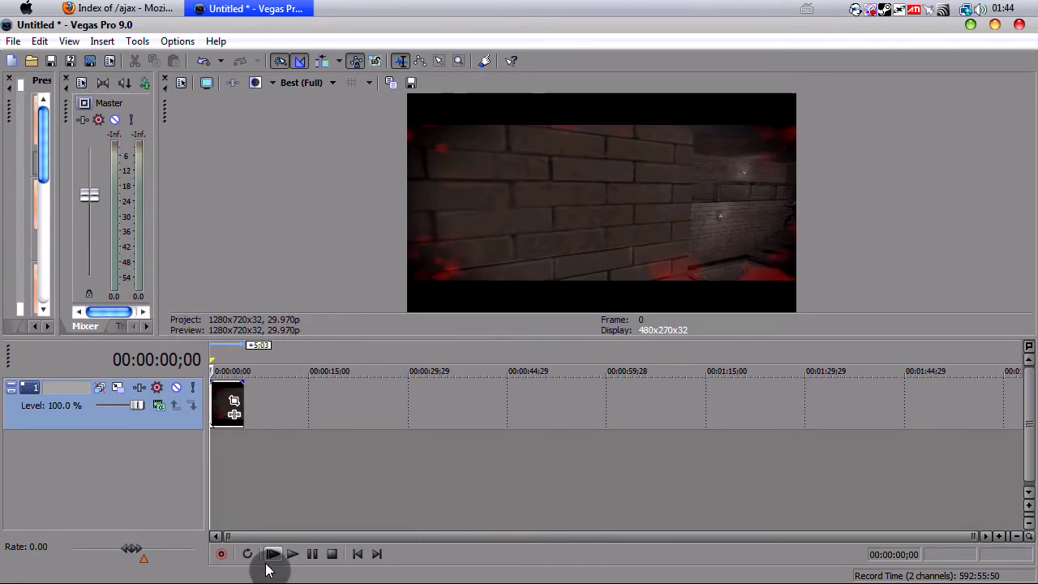
left_click_drag(219, 369, 232, 371)
double_click(232, 357)
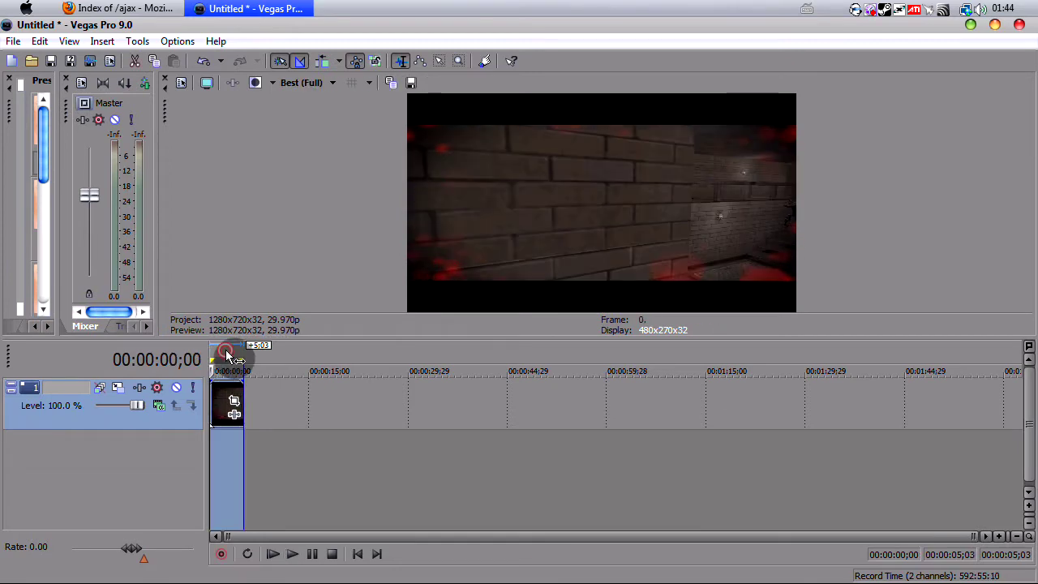
In Render As, name the output tutorial.avi on the Desktop as Video for Windows, then open Custom
left_click(13, 40)
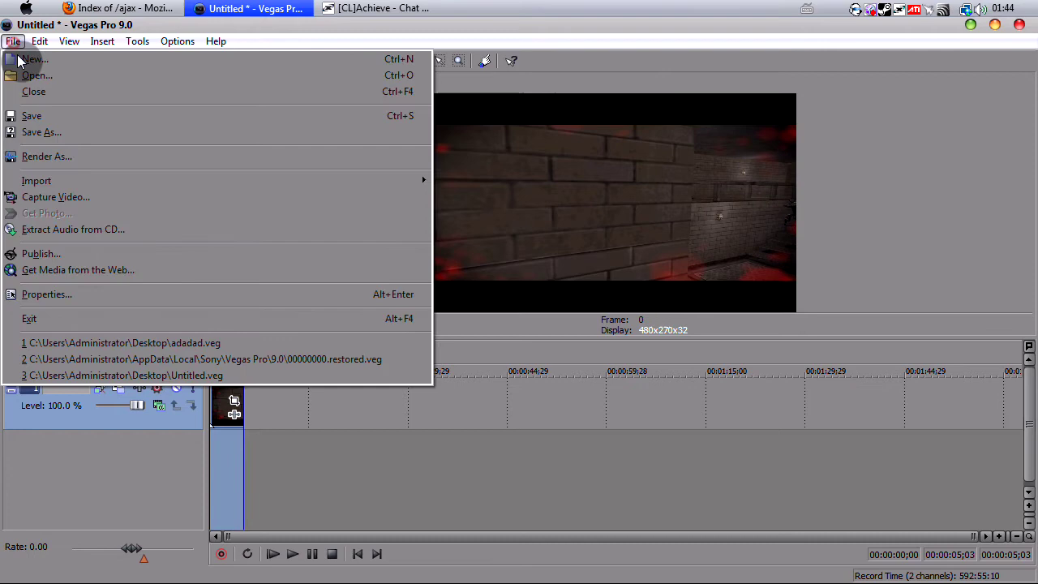
left_click(59, 156)
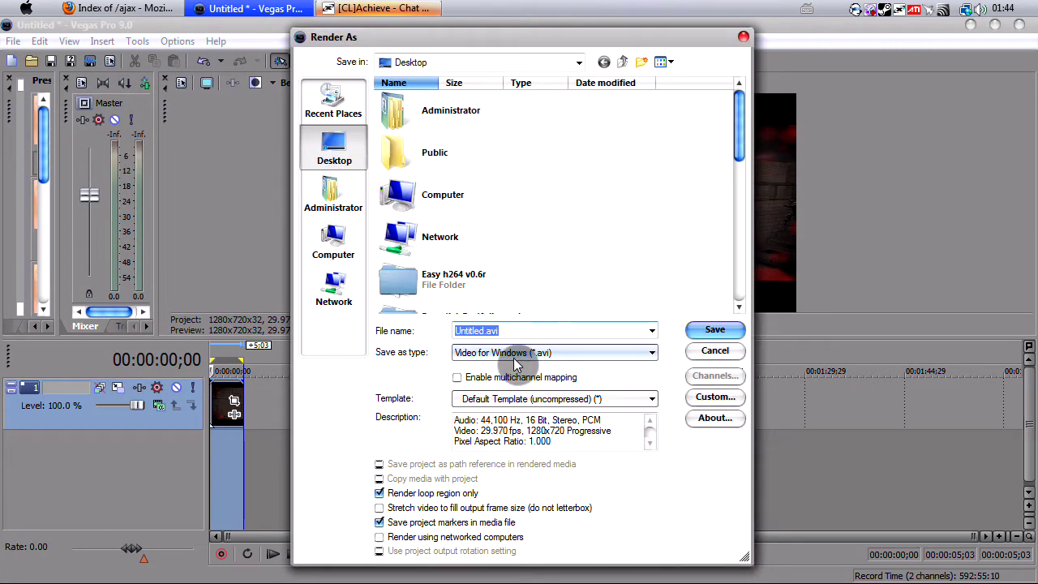
left_click(504, 330)
left_click(558, 353)
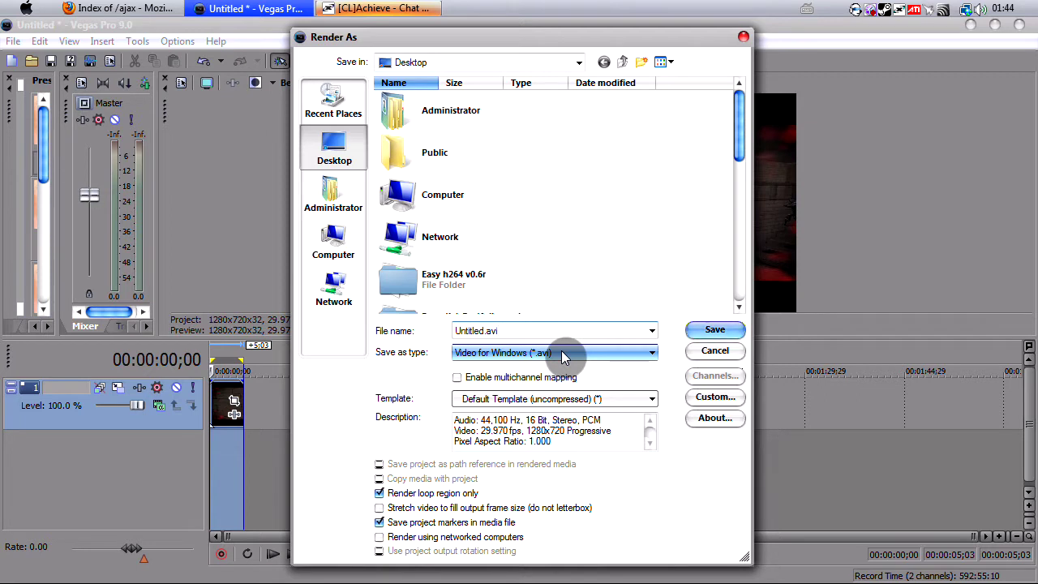
left_click(485, 330)
key("shift+Home")
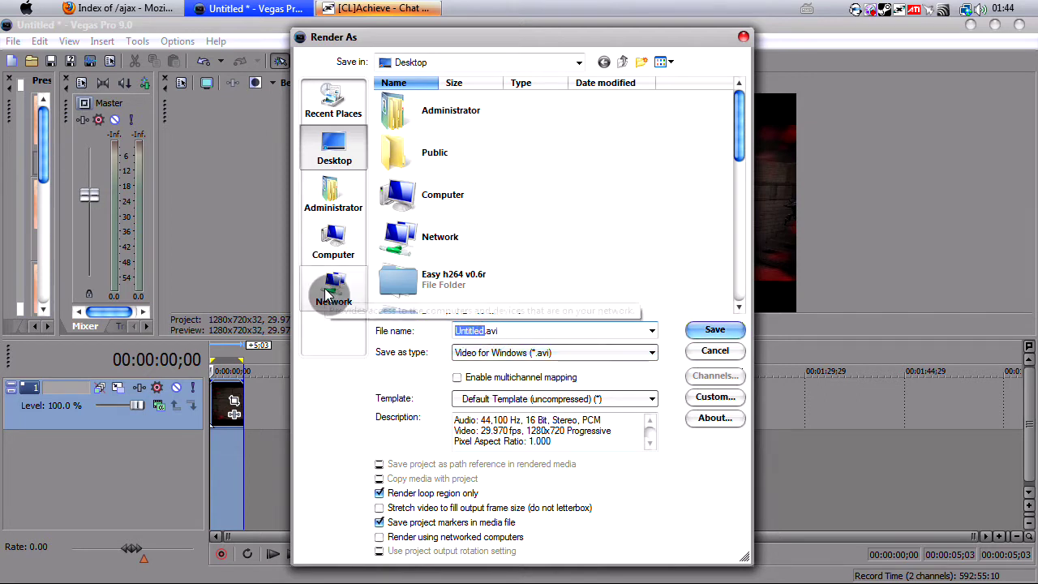
type("tutoria")
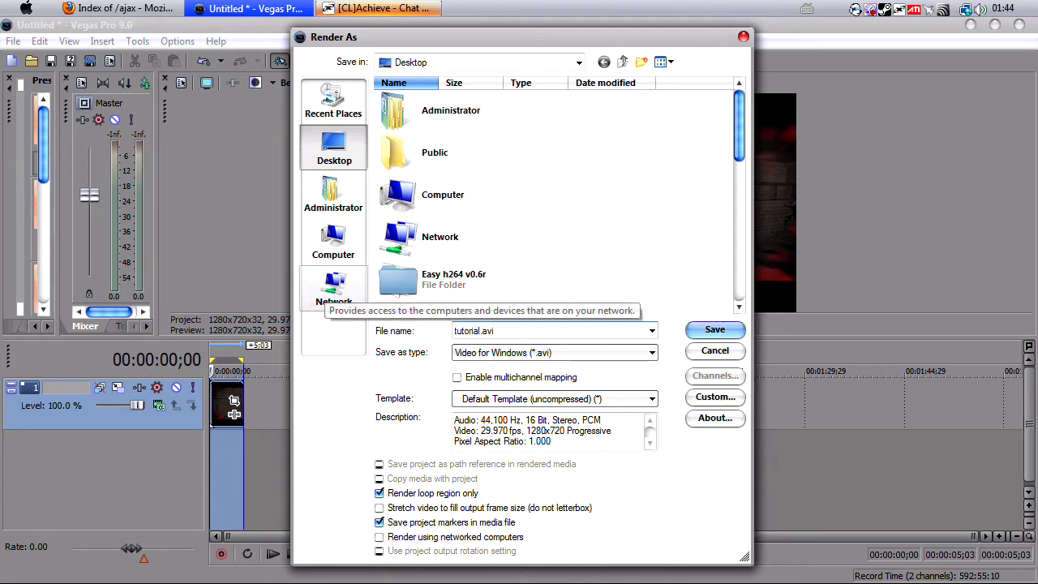
left_click(652, 398)
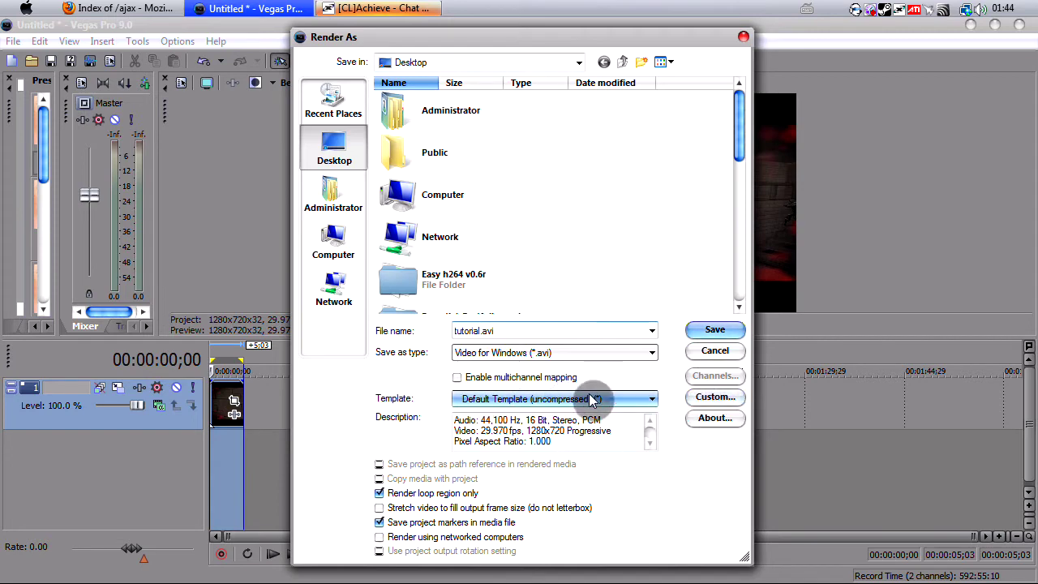
left_click(716, 397)
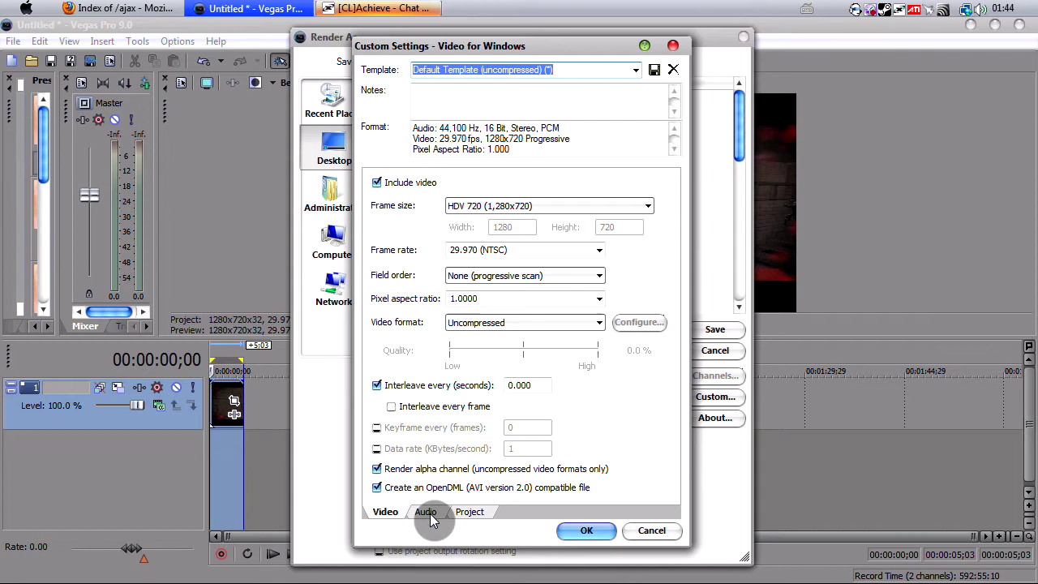
On the Audio tab, keep the sample rate at 44,100 Hz
left_click(427, 512)
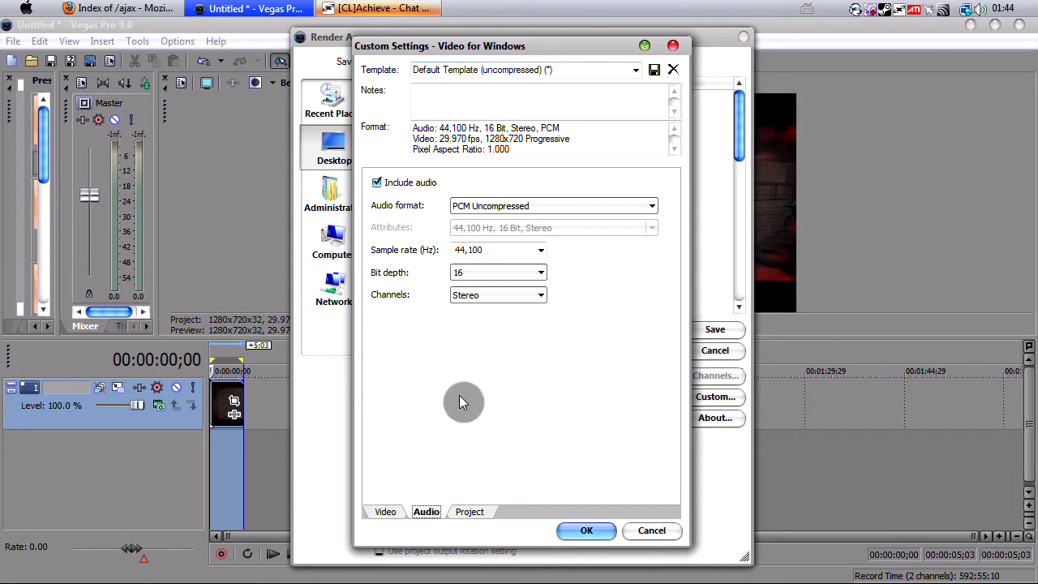
left_click(539, 249)
left_click(541, 250)
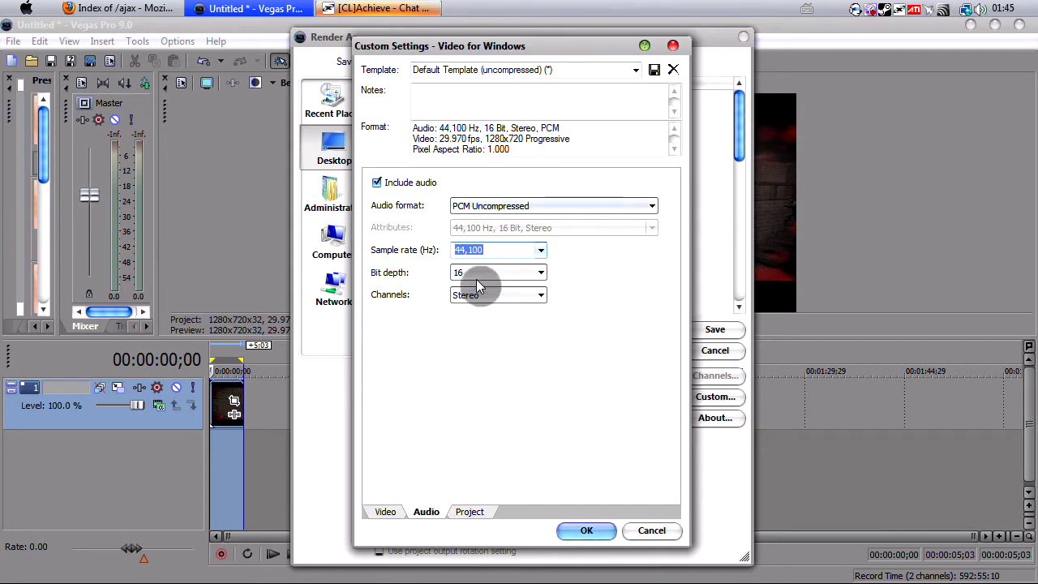
left_click(540, 249)
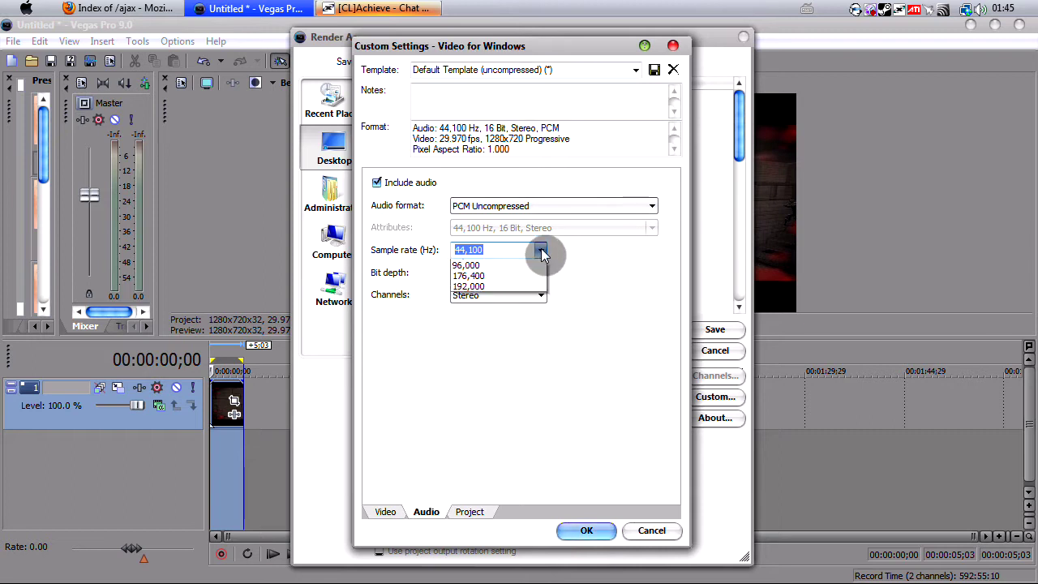
left_click(541, 251)
left_click(541, 250)
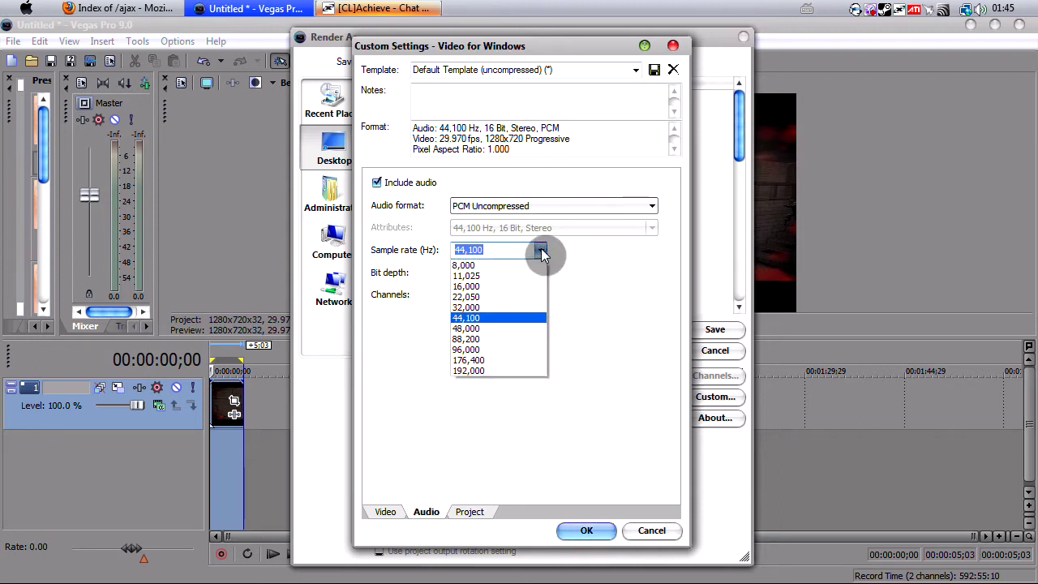
left_click(540, 250)
Confirm 16-bit, Stereo, PCM Uncompressed audio and accept the custom settings
left_click(522, 273)
left_click(522, 276)
left_click(506, 294)
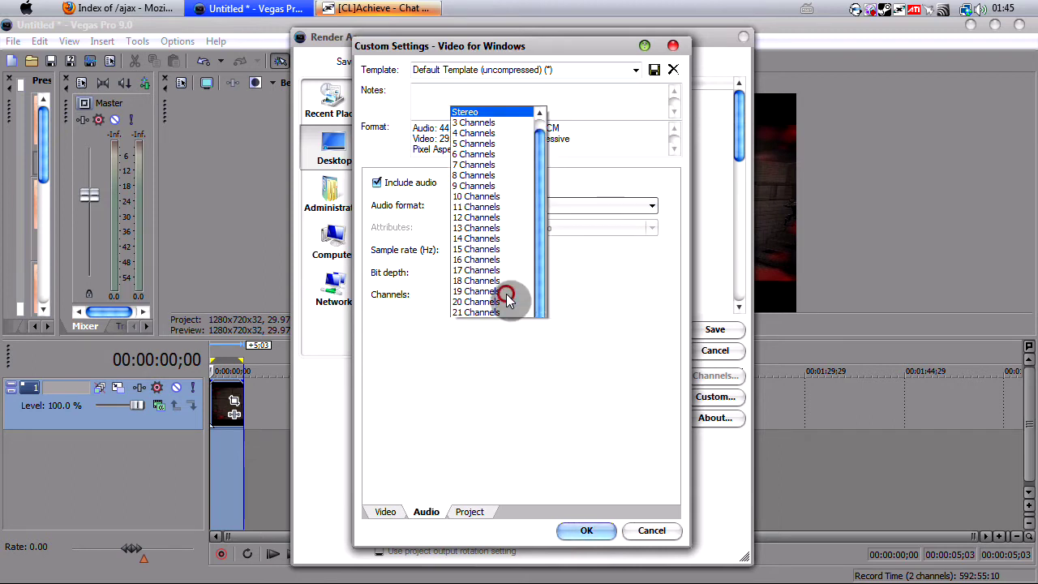
left_click(607, 257)
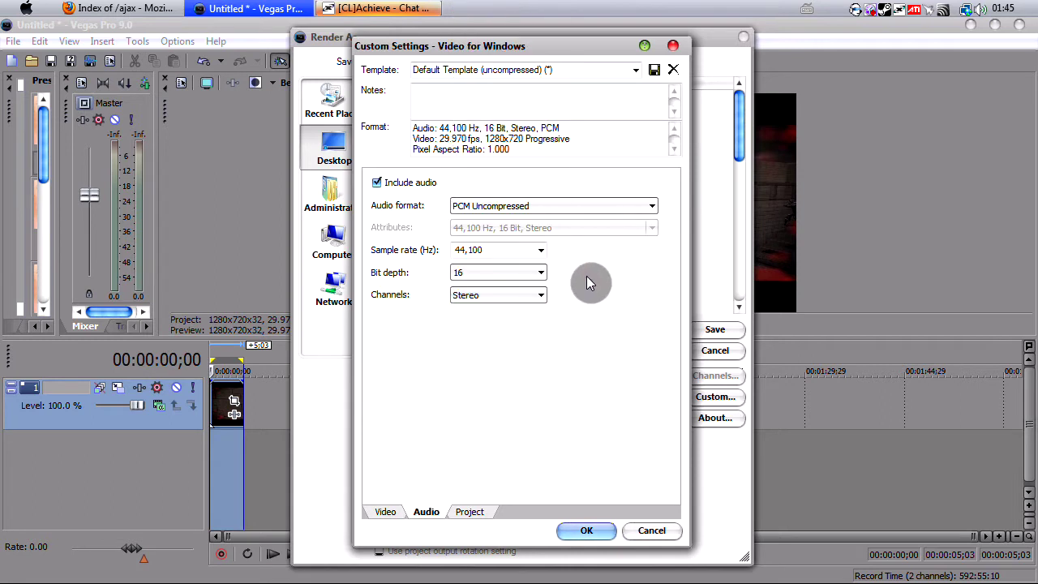
left_click(523, 211)
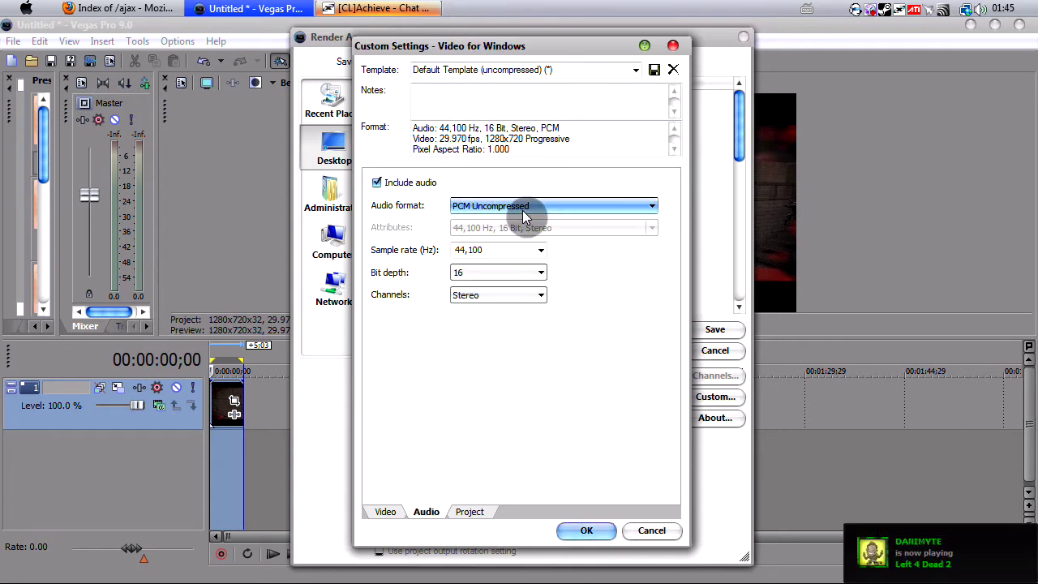
left_click(579, 530)
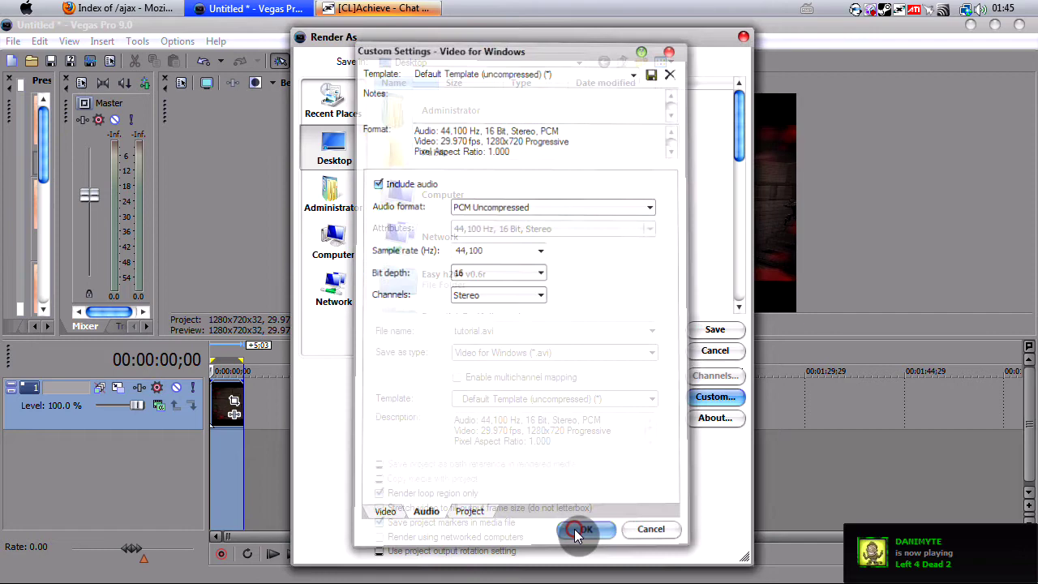
Render tutorial.avi using the Default Template (uncompressed)
left_click(586, 399)
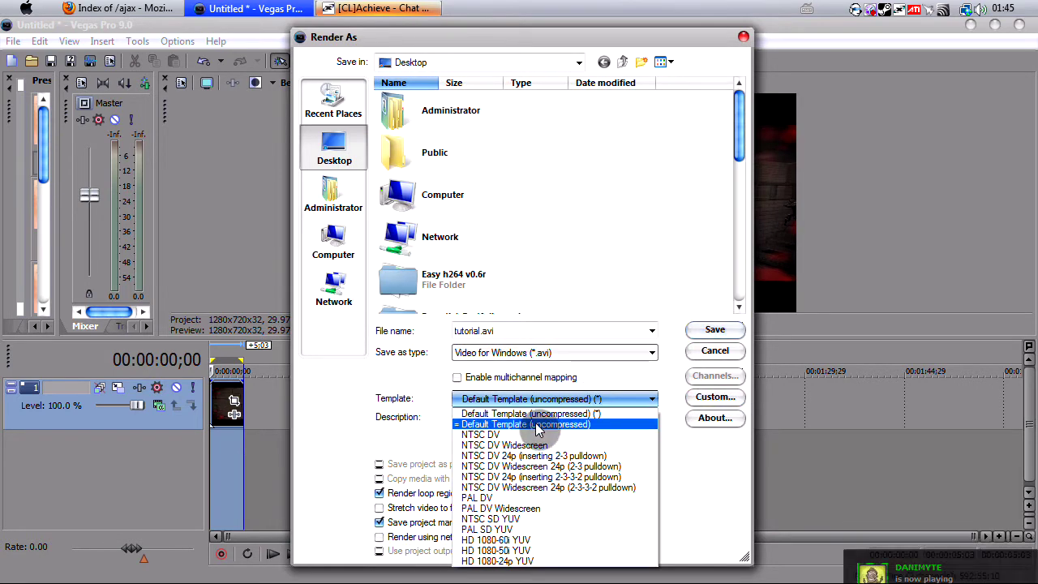
left_click(572, 397)
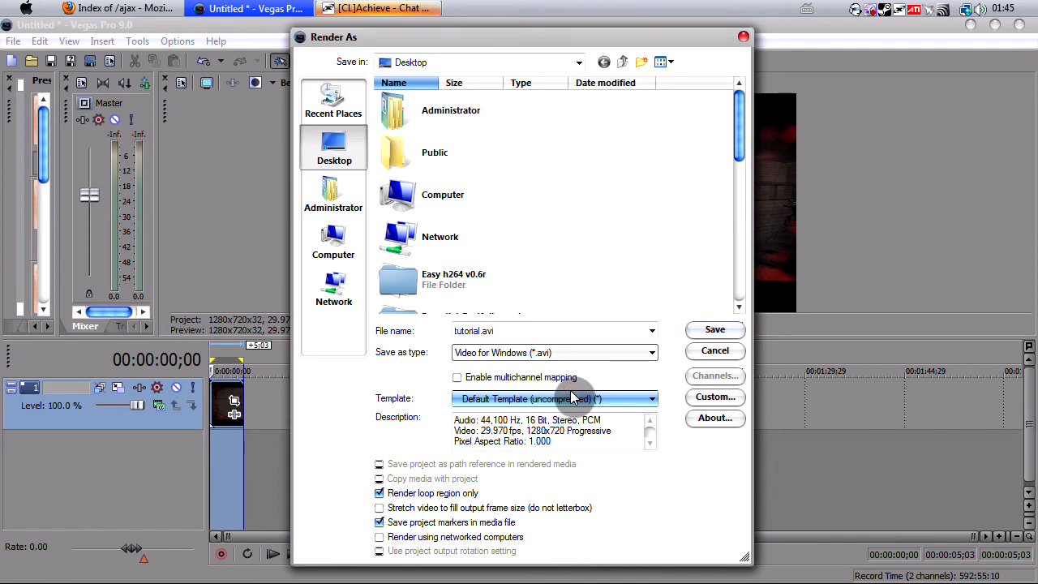
left_click(715, 330)
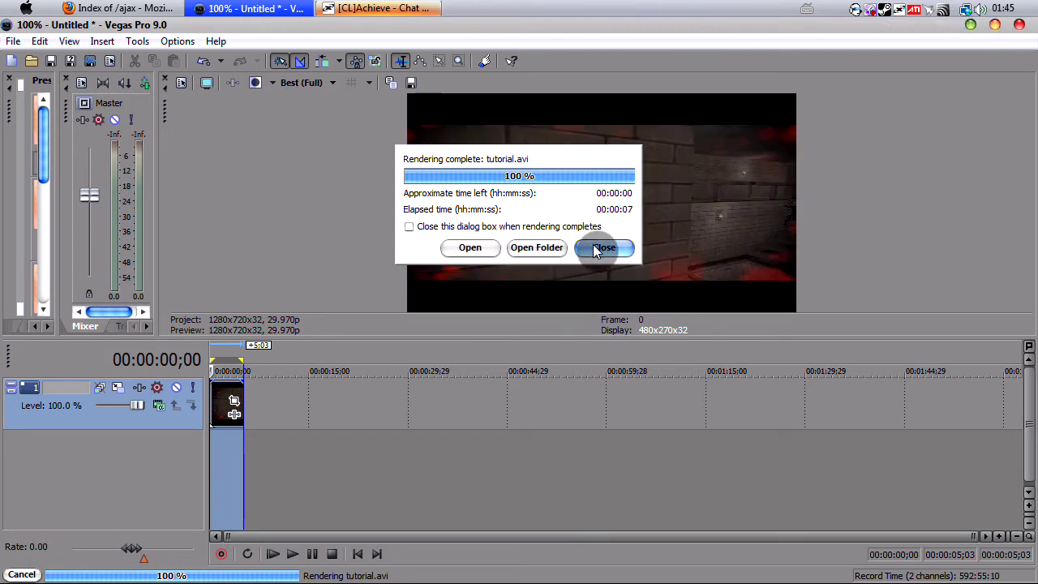
Close the finished-render notice and minimize Vegas and the chat window to show the desktop
left_click(596, 248)
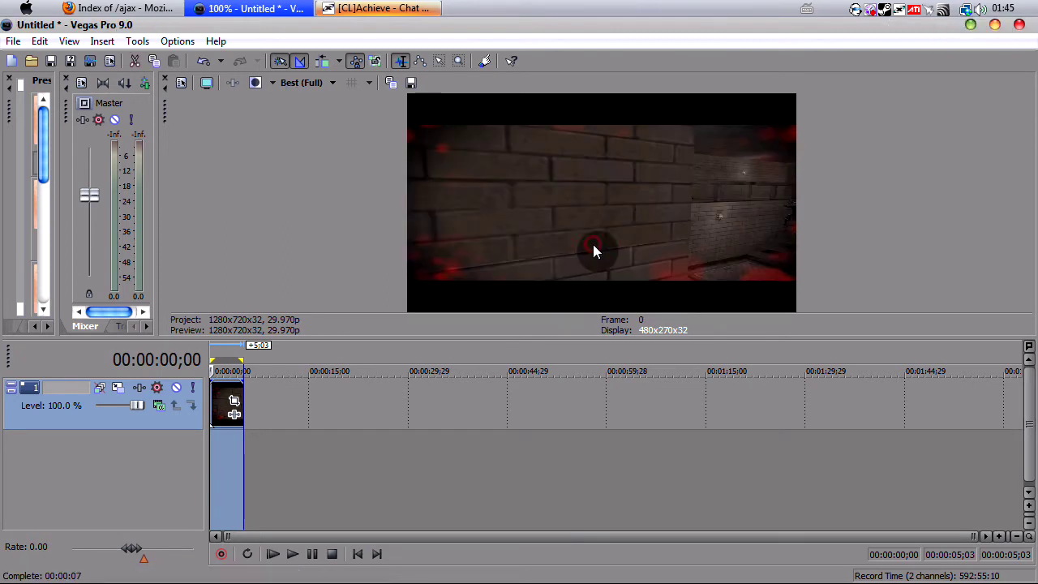
left_click(972, 27)
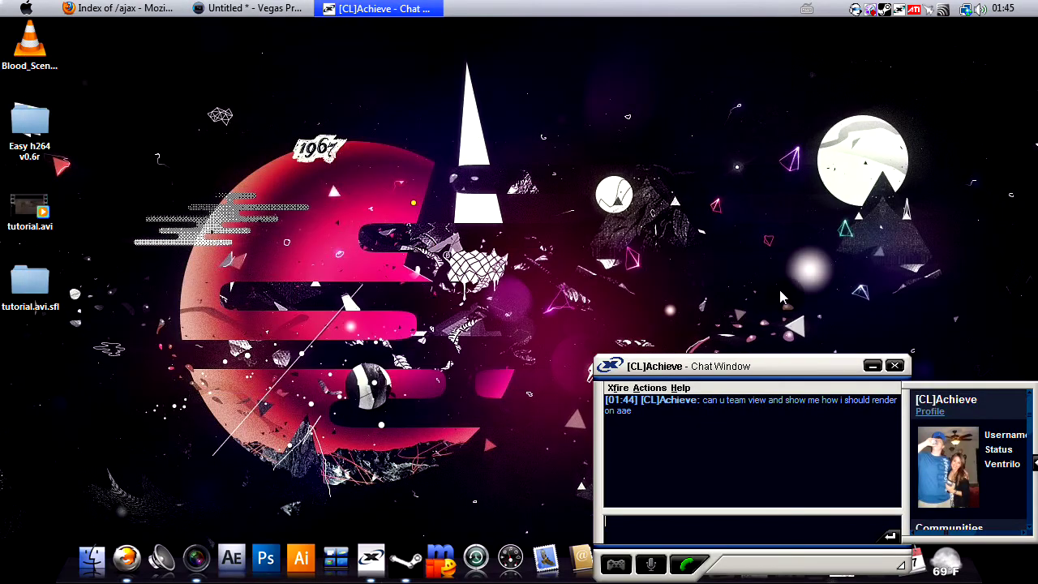
left_click(873, 366)
Open the Easy h264 v0.6r folder on the desktop
left_click(36, 218)
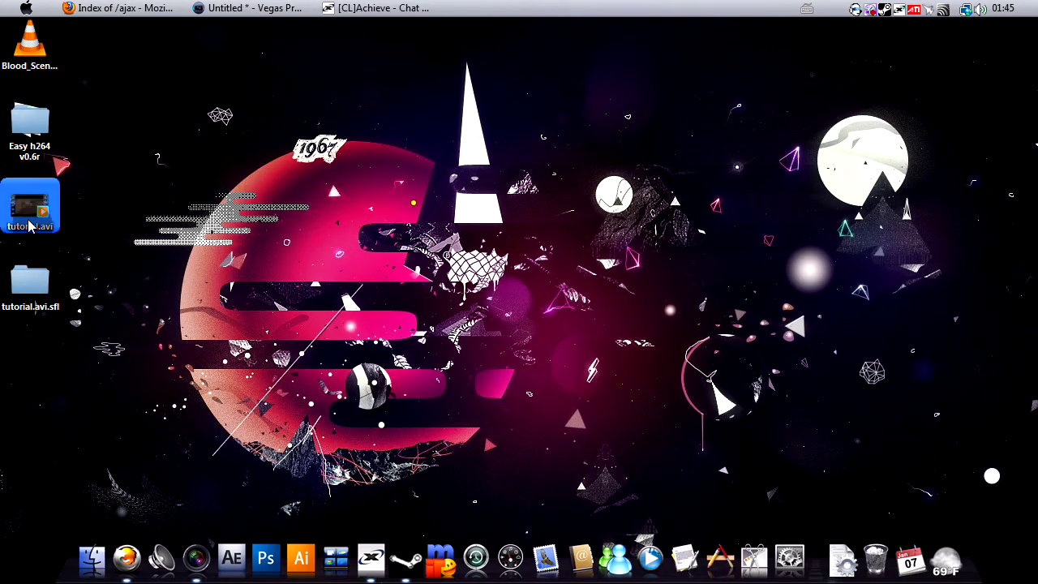
left_click(34, 252)
left_click(38, 227)
left_click(39, 139)
double_click(39, 140)
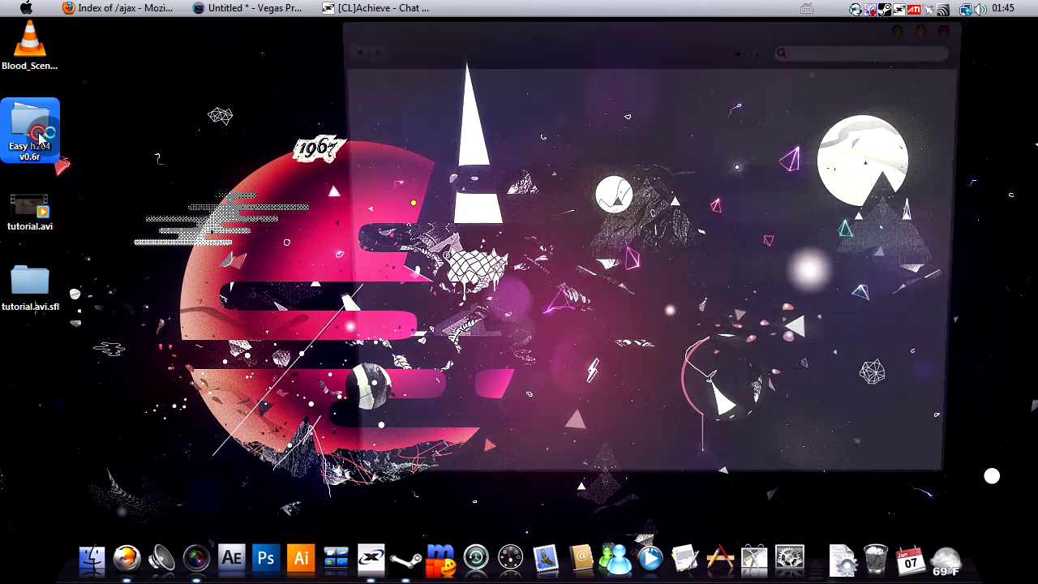
Launch Easy h264.exe from inside the folder
left_click(604, 145)
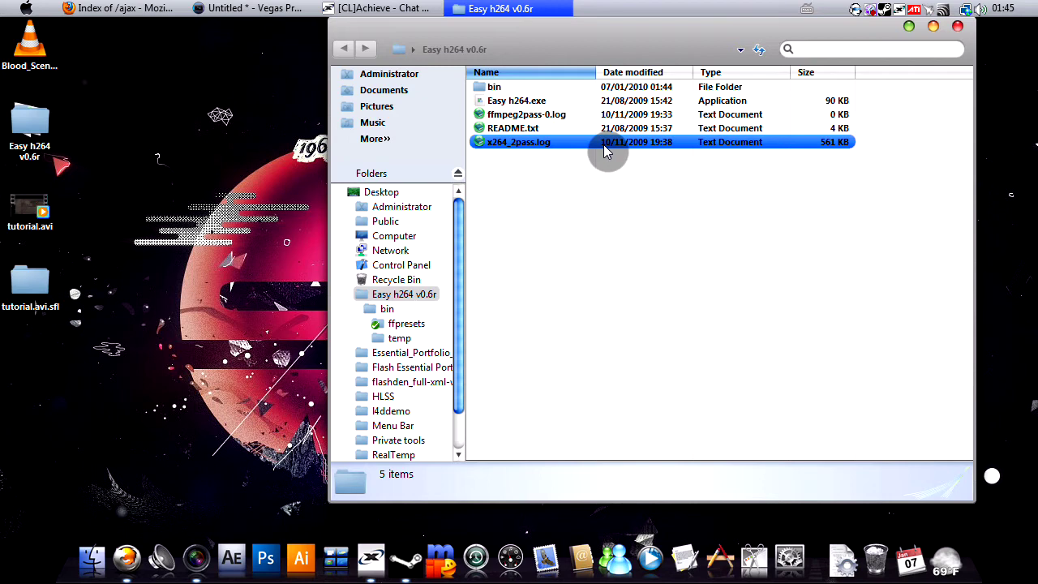
left_click(561, 115)
left_click(558, 103)
double_click(560, 112)
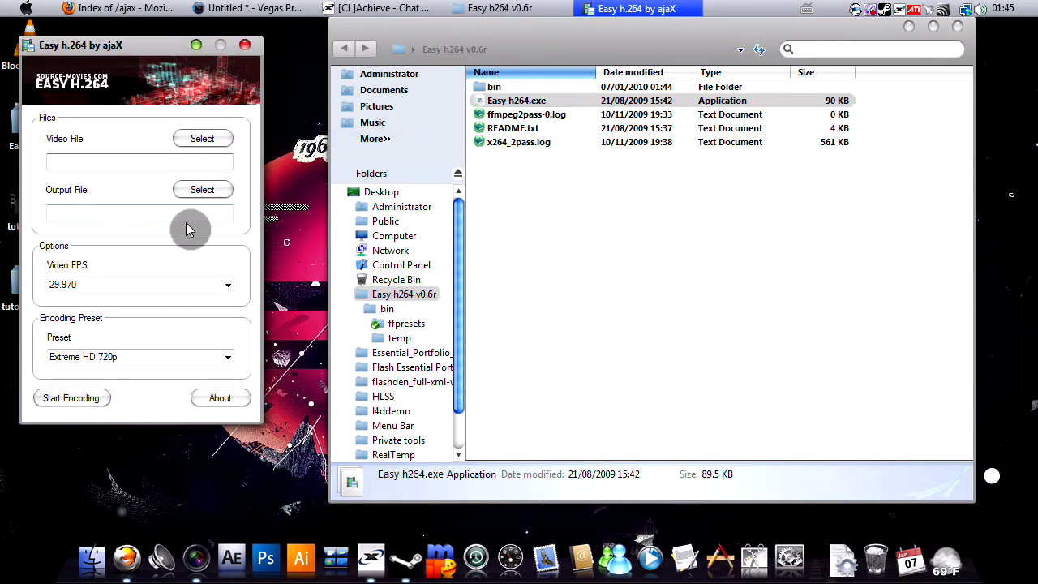
Load tutorial.avi from the desktop as the Easy h.264 source video
left_click(187, 145)
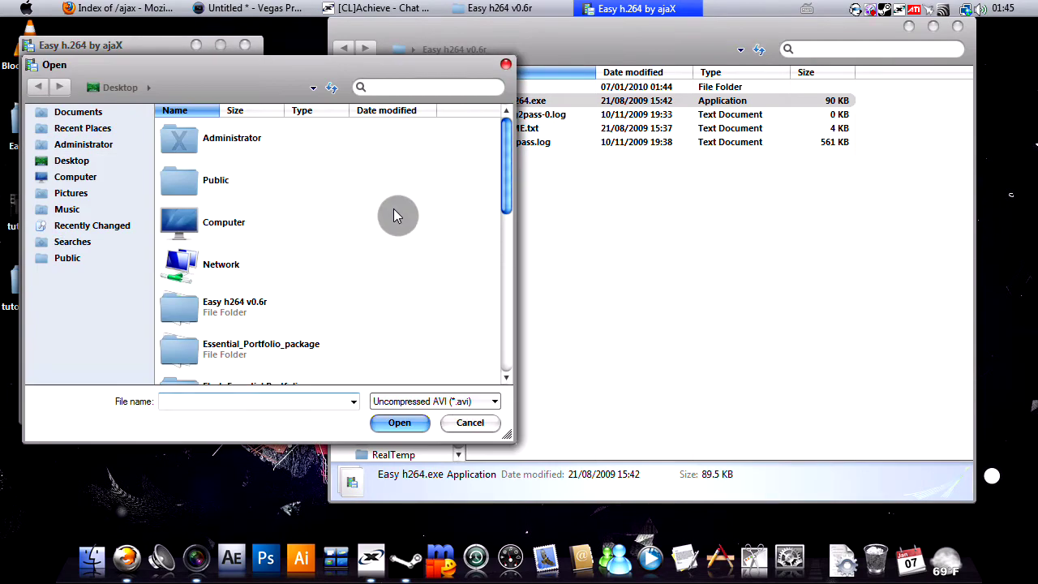
scroll(396, 215, "down", 5)
left_click(267, 366)
left_click(399, 422)
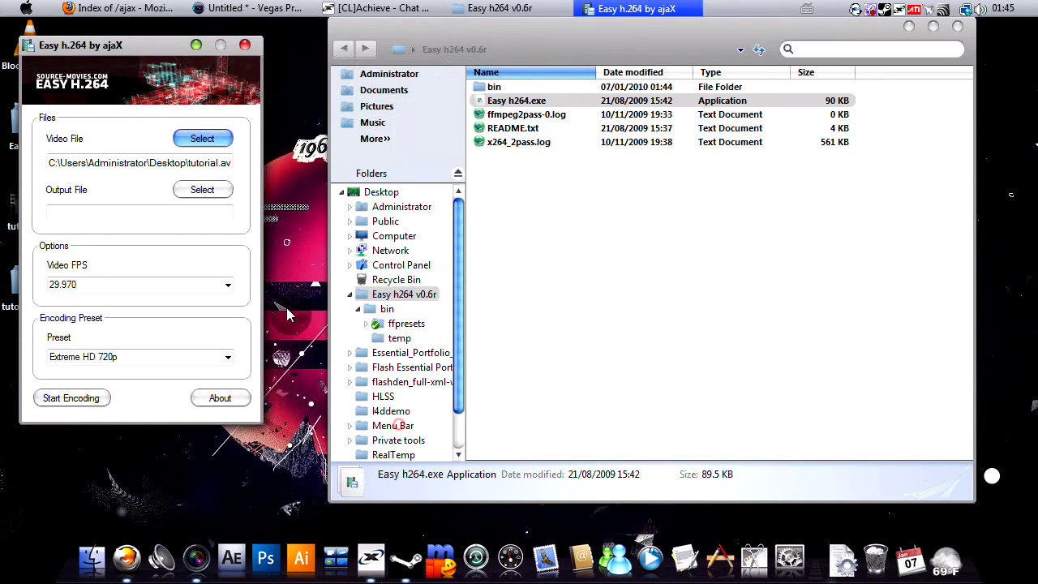
Save the output as tutorial.mp4 on the desktop and select the 29.970 FPS value
left_click(204, 193)
left_click(186, 367)
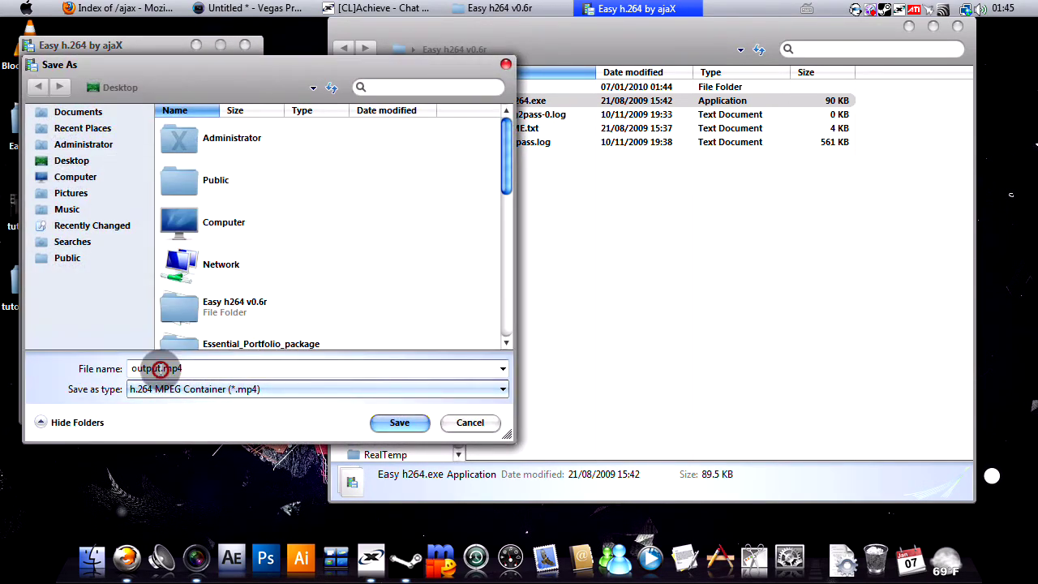
left_click_drag(162, 369, 82, 376)
left_click(466, 425)
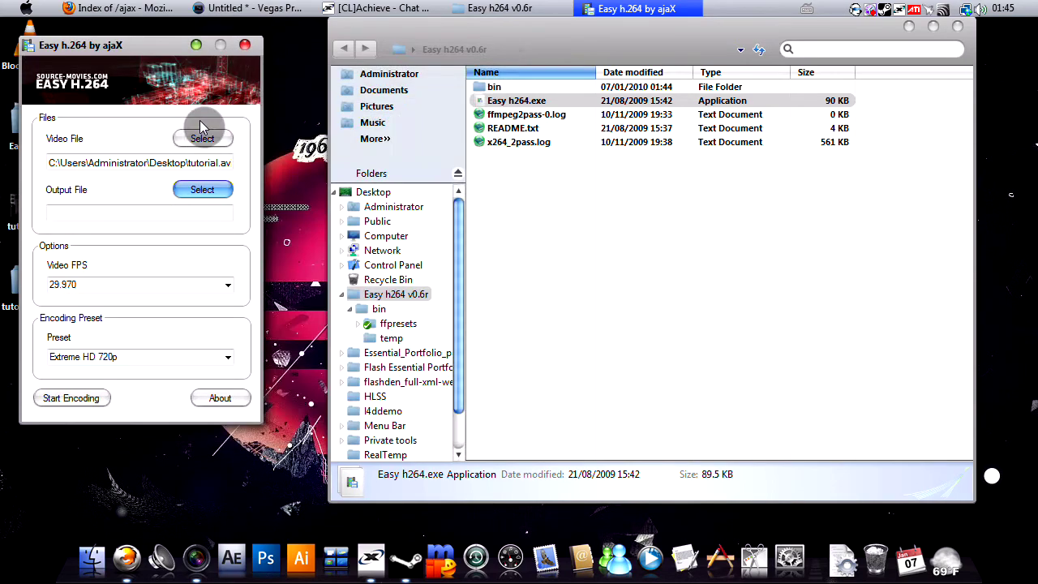
left_click(204, 191)
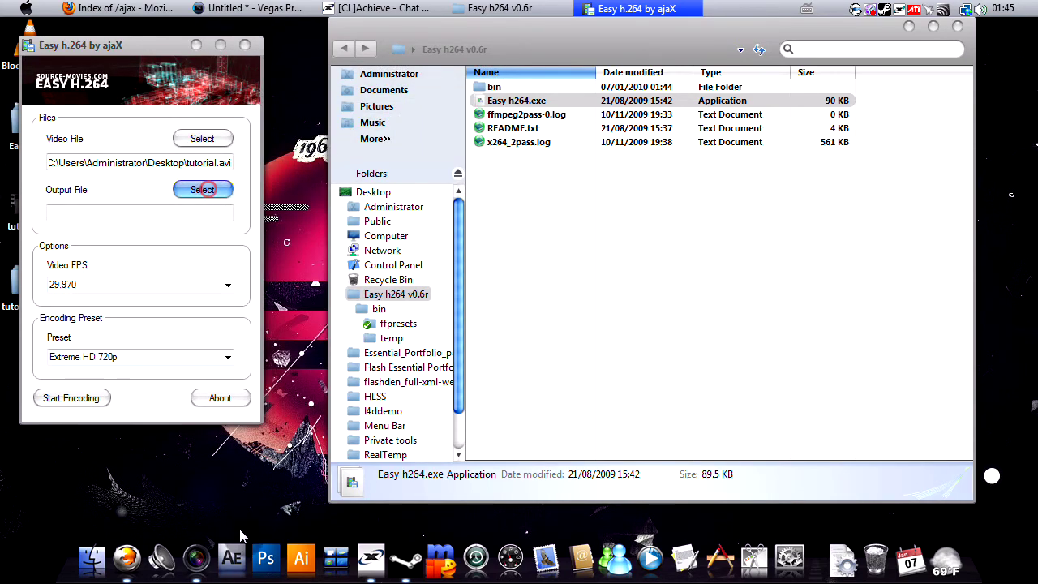
left_click(158, 369)
left_click_drag(158, 369, 9, 361)
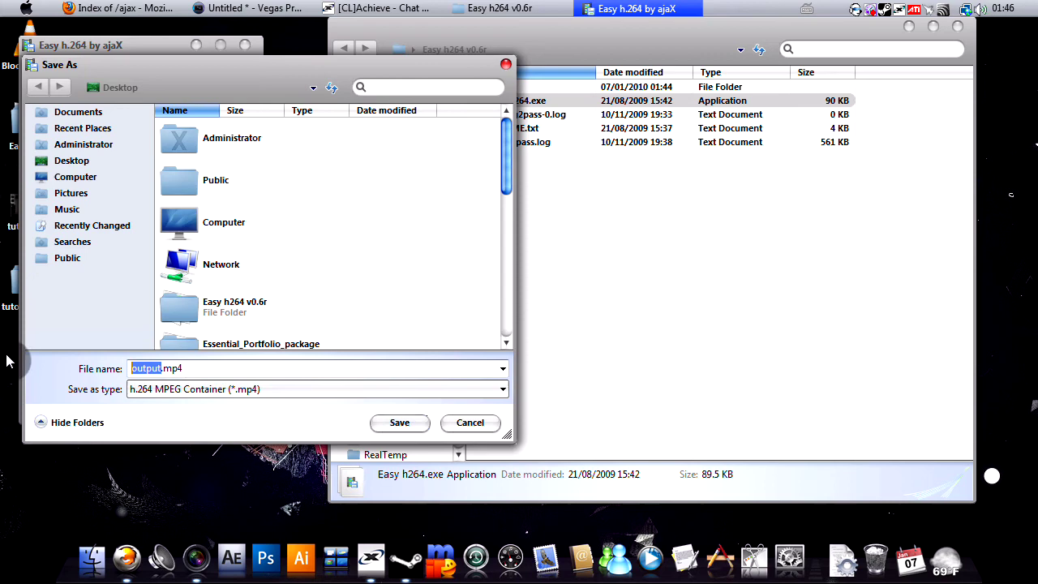
type("tutorial")
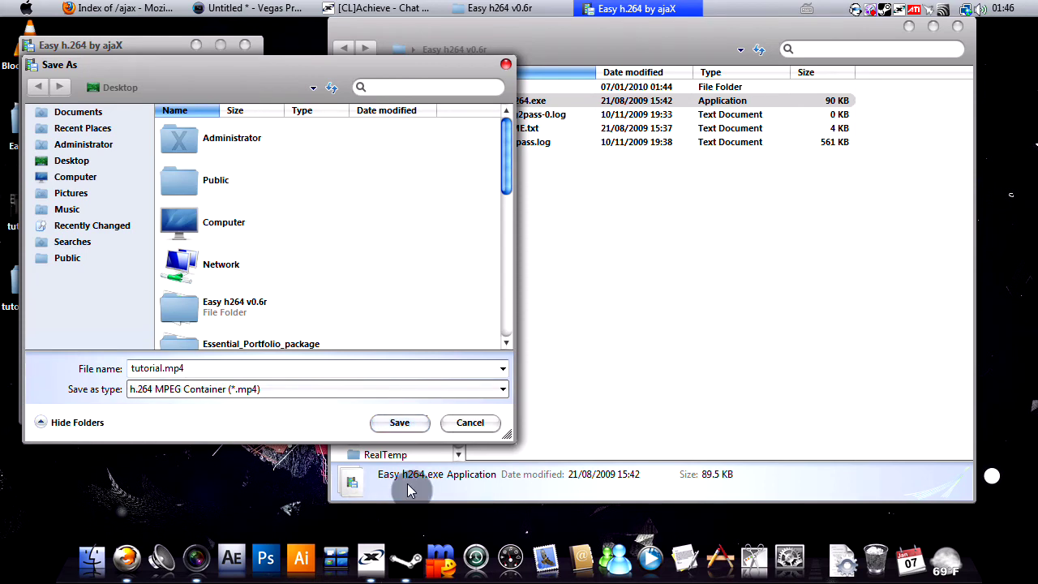
left_click(402, 424)
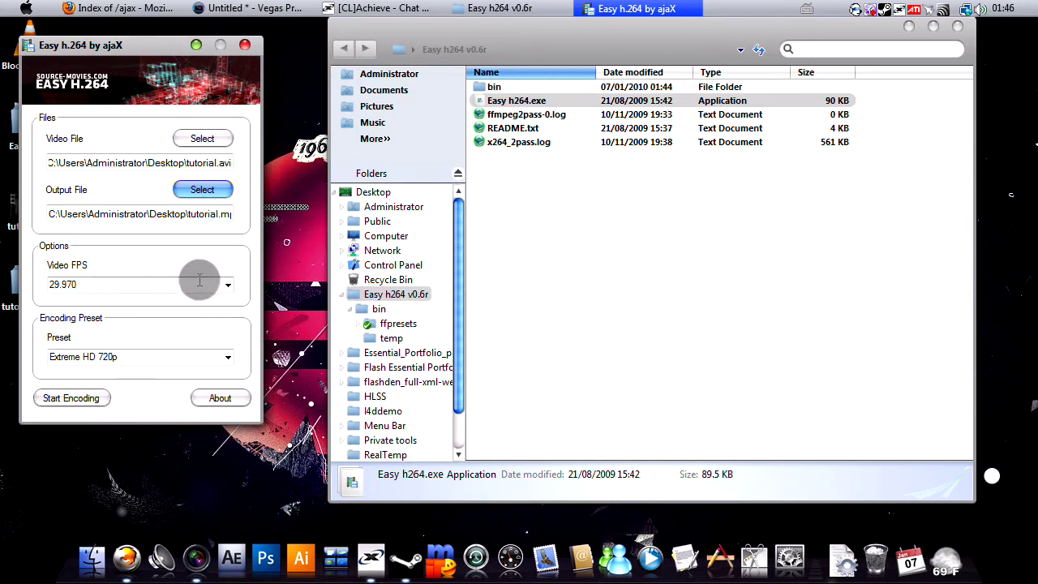
left_click(115, 282)
left_click(107, 284)
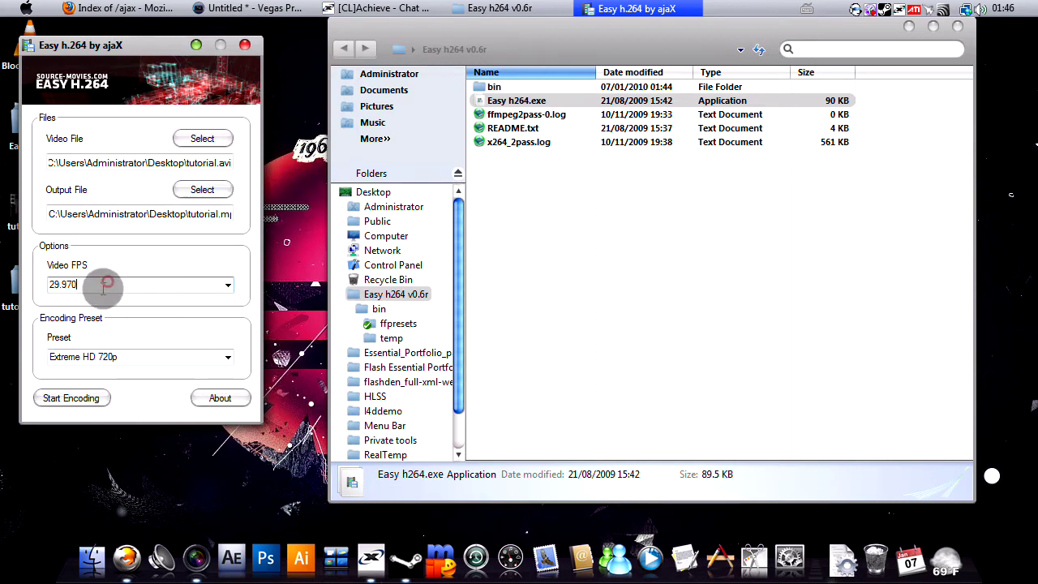
Check Vegas's File > Properties shows 29.970 (NTSC), cancel, and minimize Vegas
left_click(247, 8)
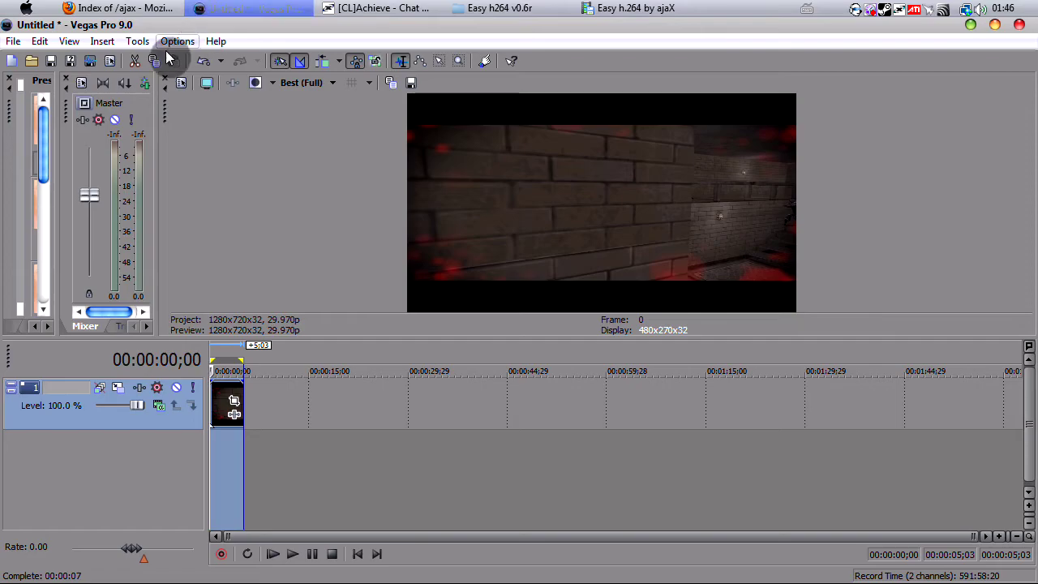
left_click(13, 41)
left_click(46, 294)
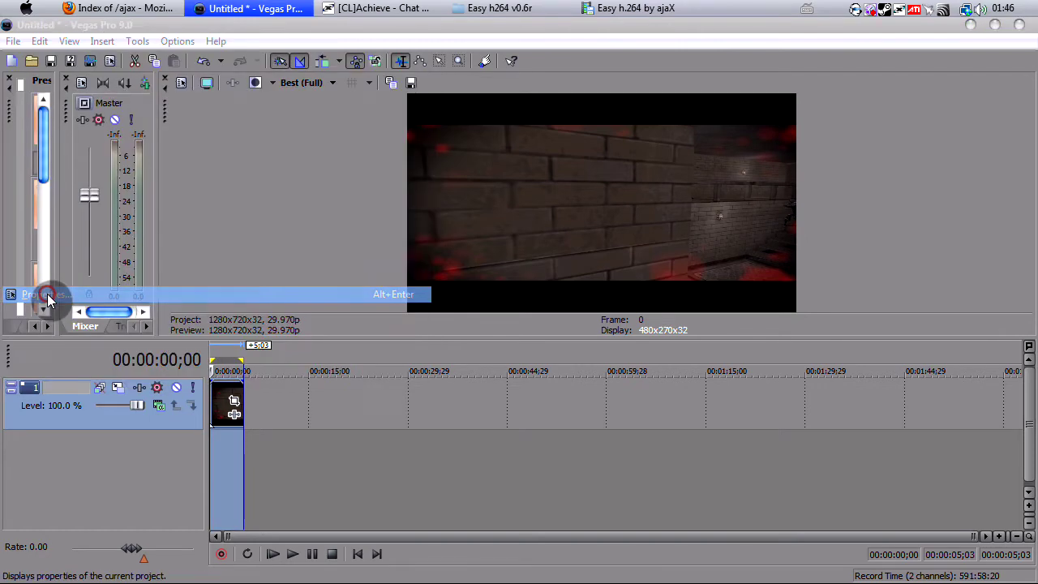
left_click(454, 216)
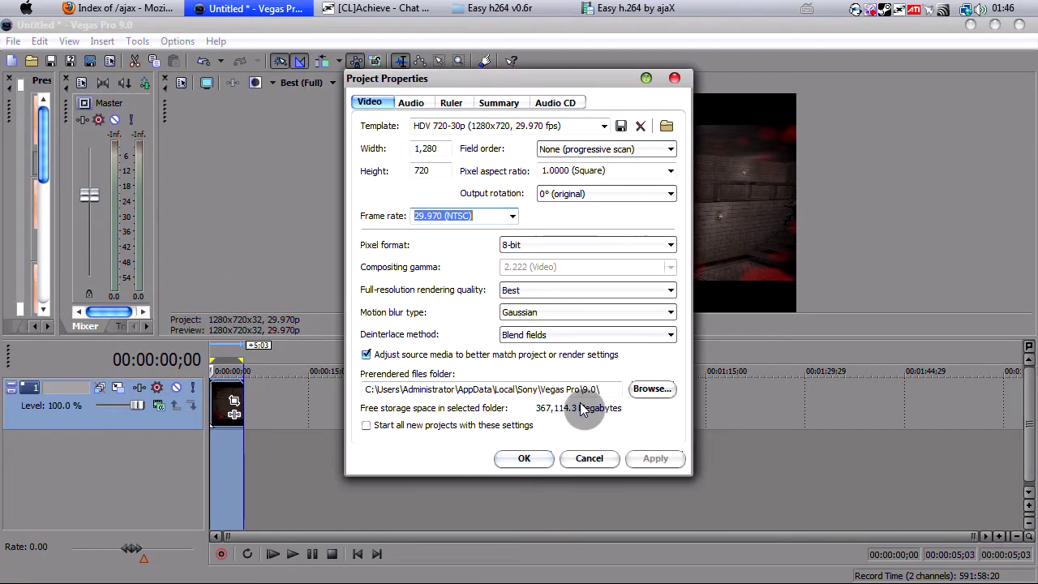
left_click(583, 452)
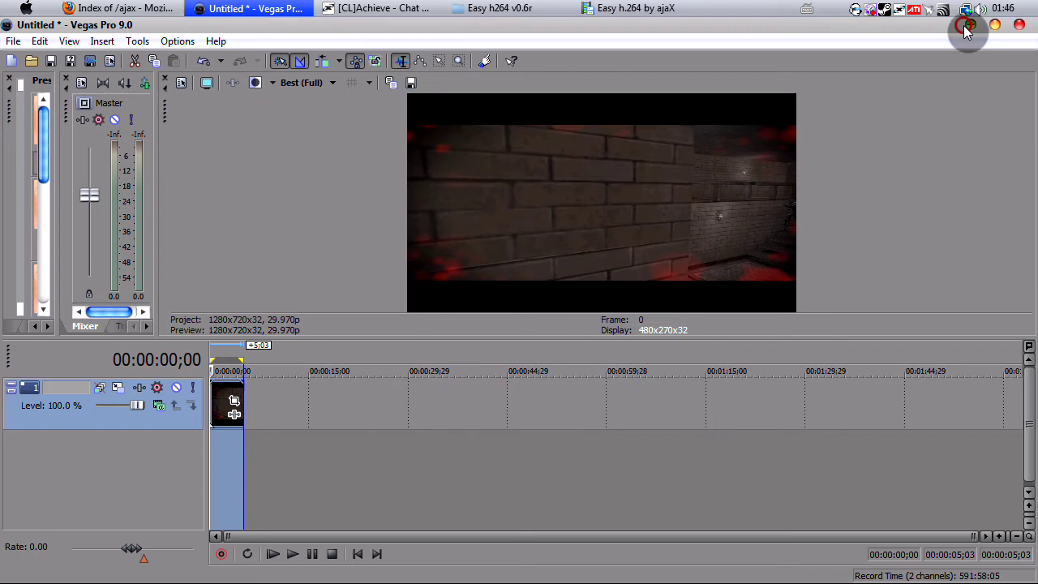
left_click(971, 25)
Choose the Brassemmense HD 720p (Big) encoding preset
left_click(116, 358)
left_click(228, 357)
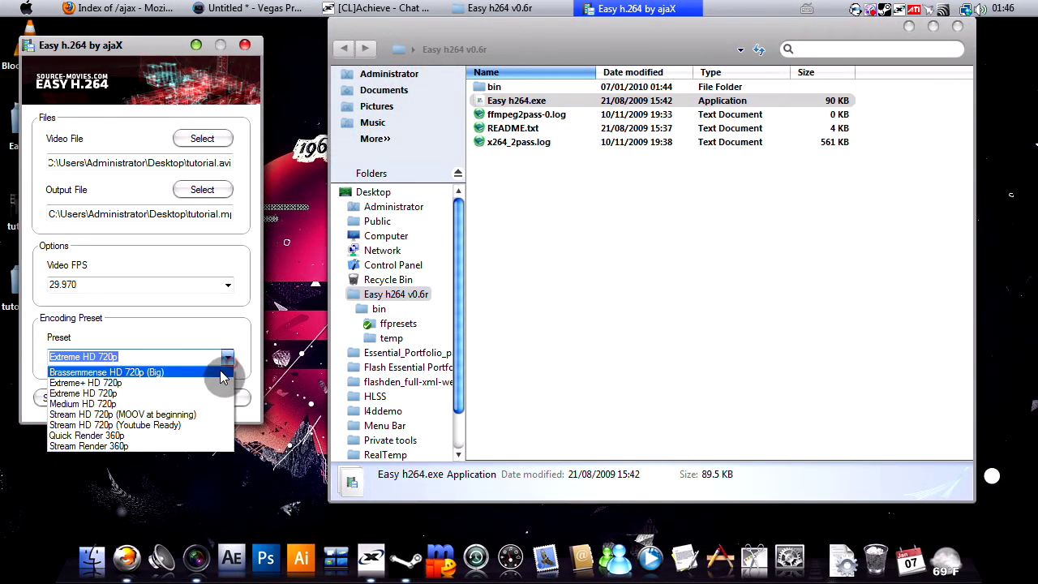
left_click(217, 373)
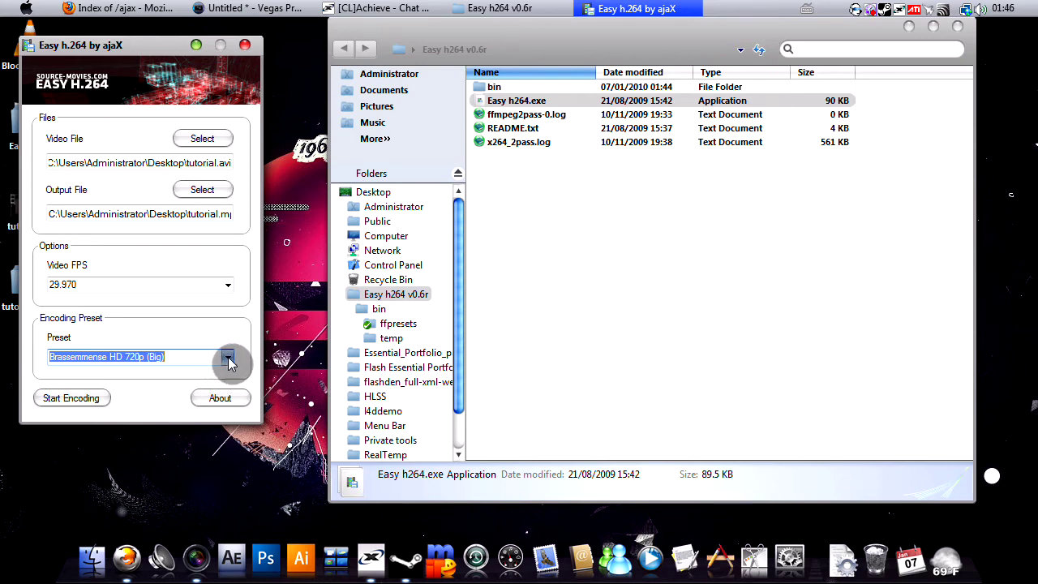
left_click(228, 358)
left_click(228, 358)
Encode to tutorial.mp4, acknowledging prompts until 'Completed conversion!', then reposition the encoder window
left_click(71, 397)
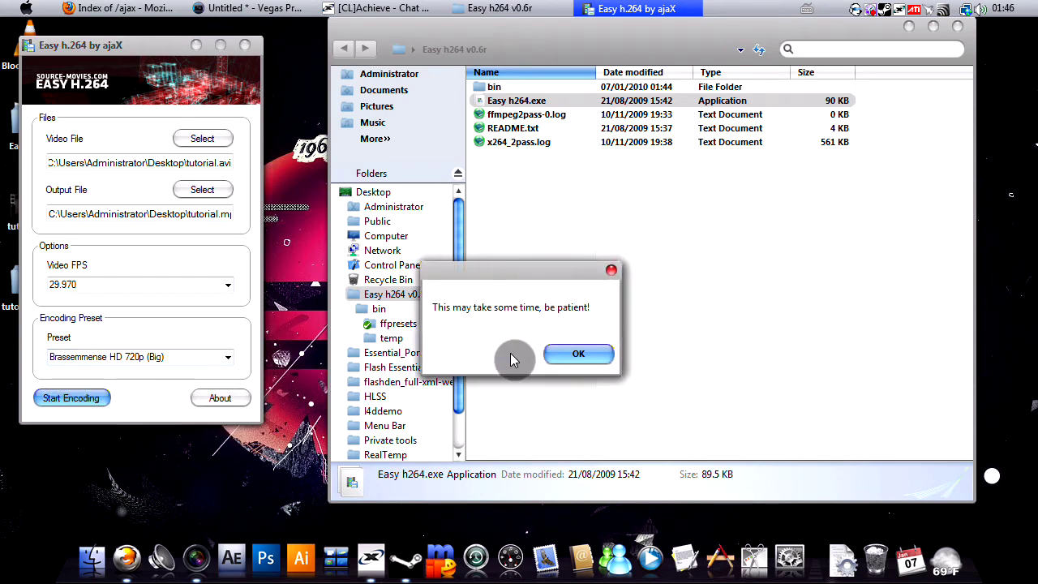
left_click(579, 354)
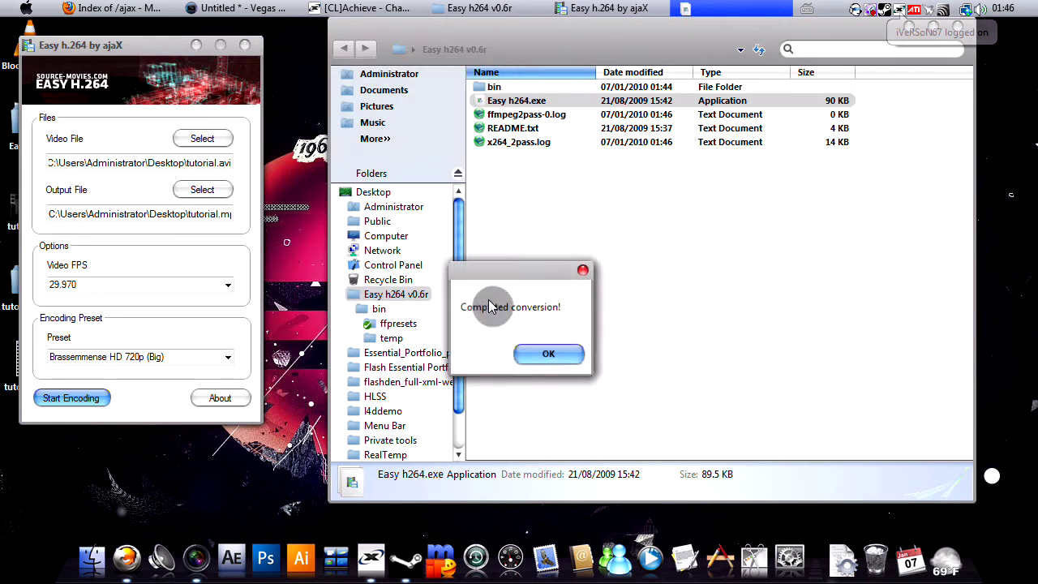
left_click(536, 357)
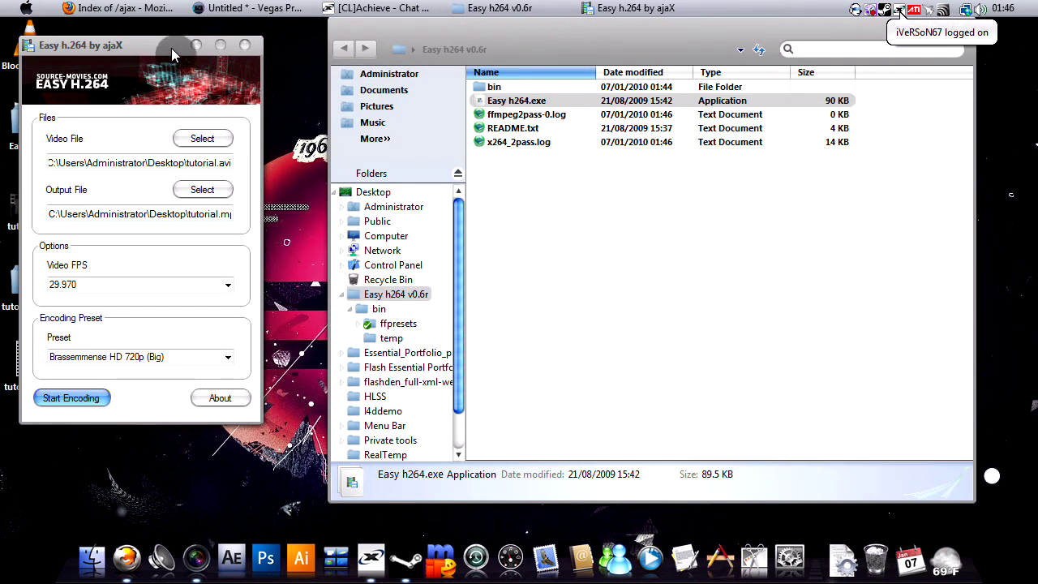
left_click_drag(171, 48, 207, 55)
left_click_drag(138, 53, 191, 56)
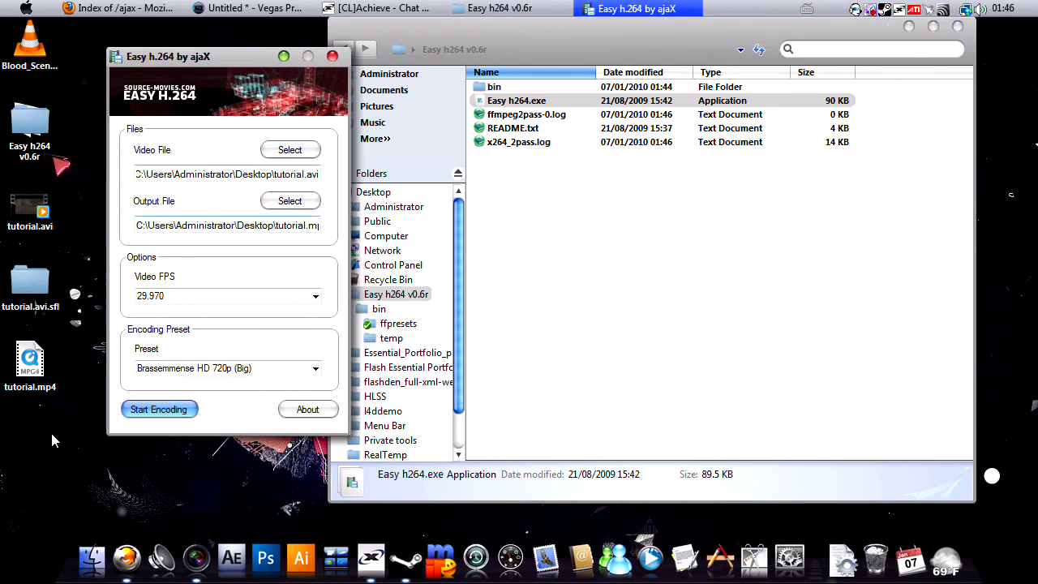
Open the desktop tutorial.mp4 in QuickTime, play and pause it at 5 seconds, then close QuickTime
left_click(37, 381)
double_click(36, 381)
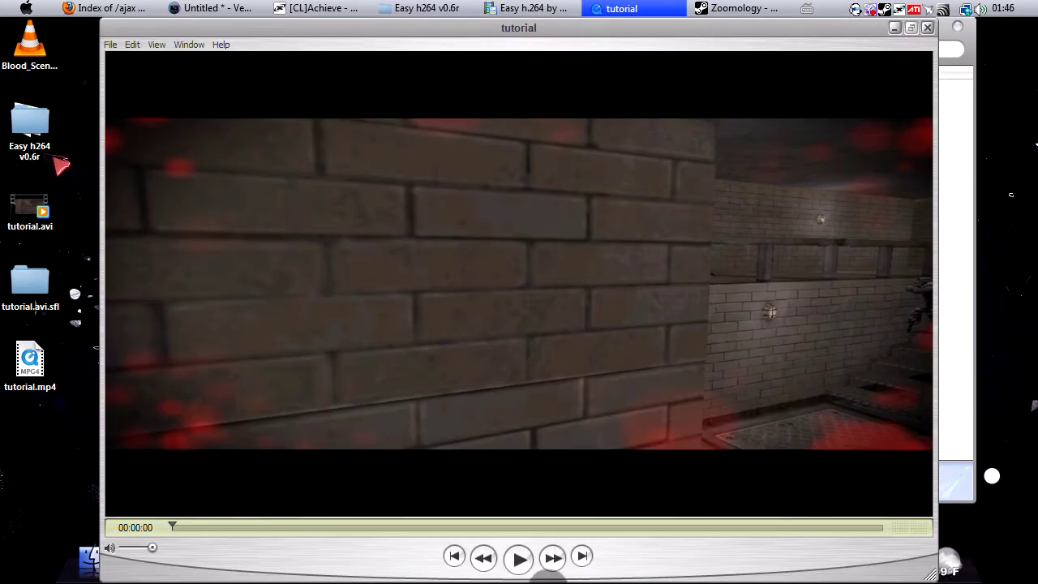
left_click(519, 560)
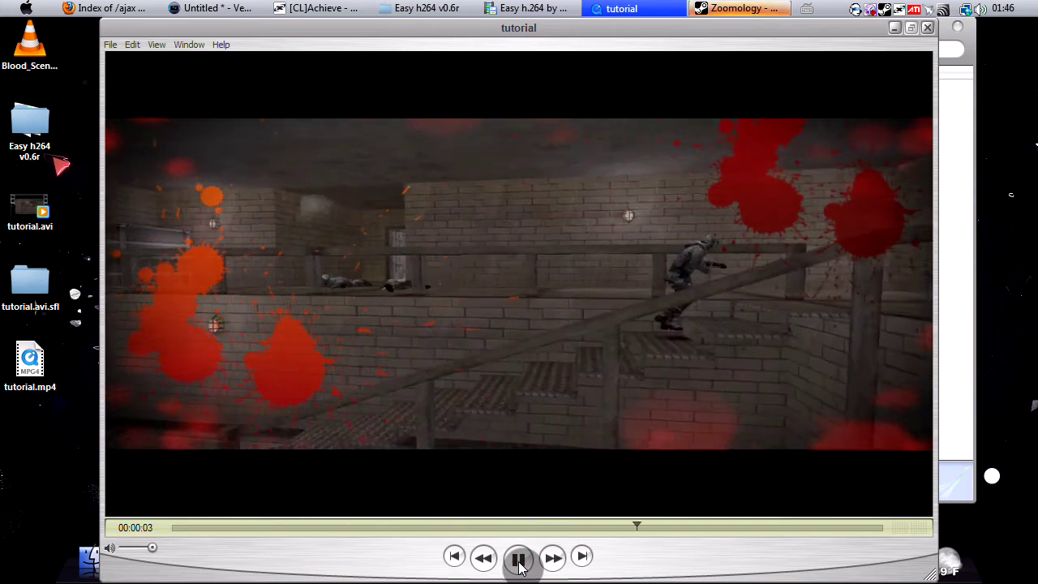
left_click(519, 560)
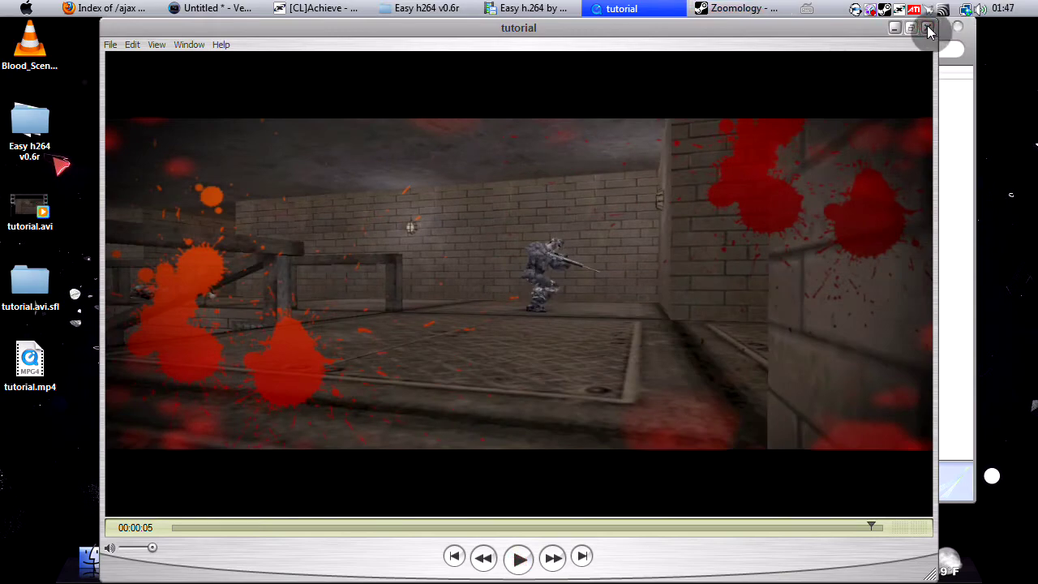
left_click(930, 30)
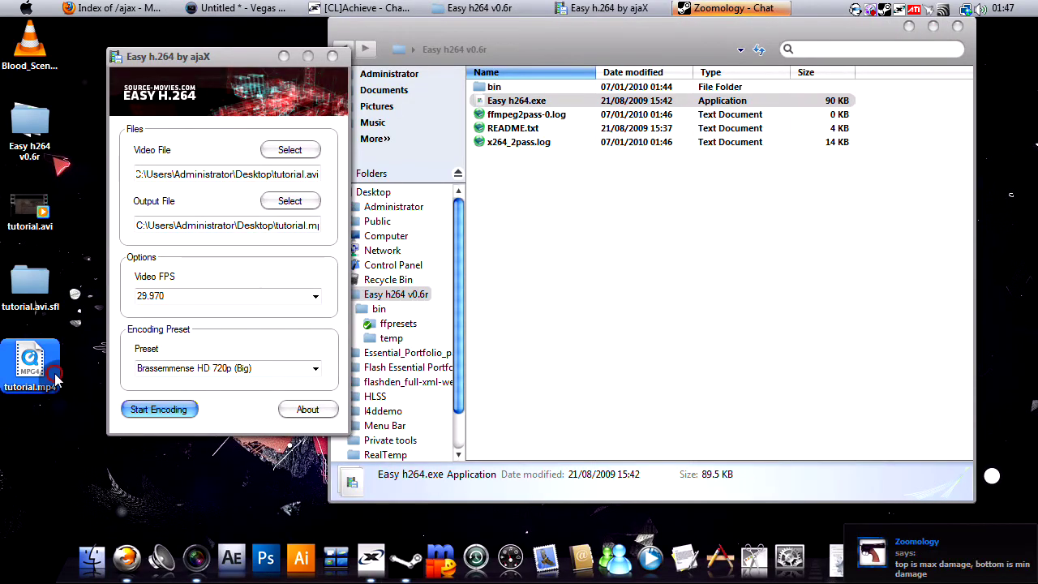
right_click(54, 372)
left_click(104, 571)
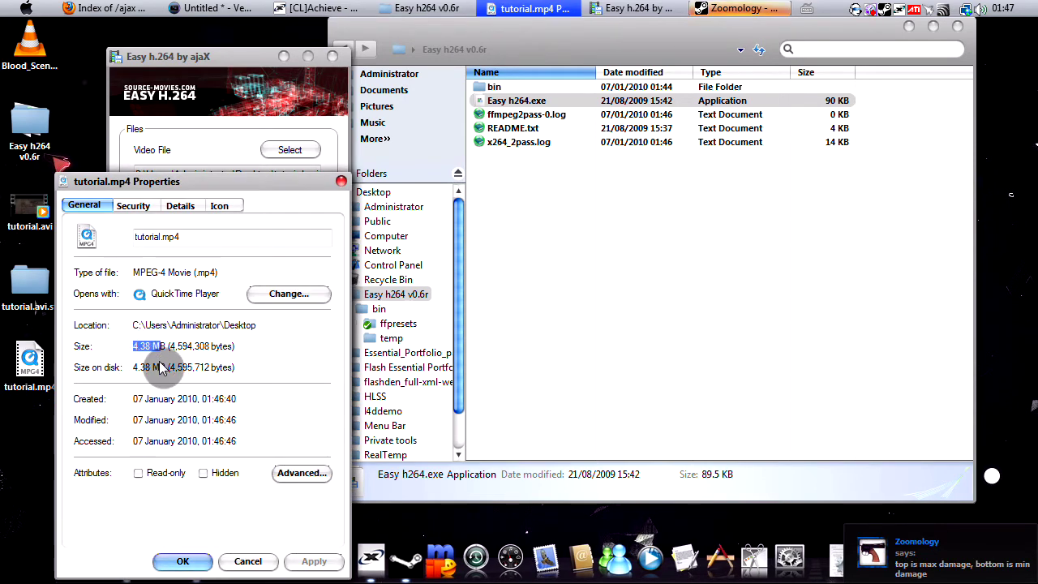
left_click(151, 347)
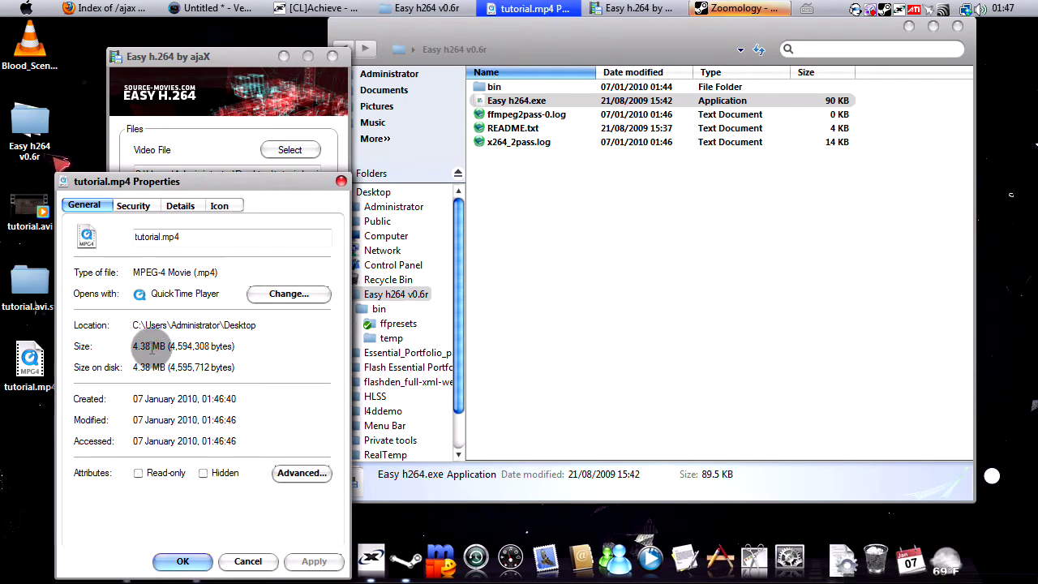
left_click_drag(152, 347, 124, 351)
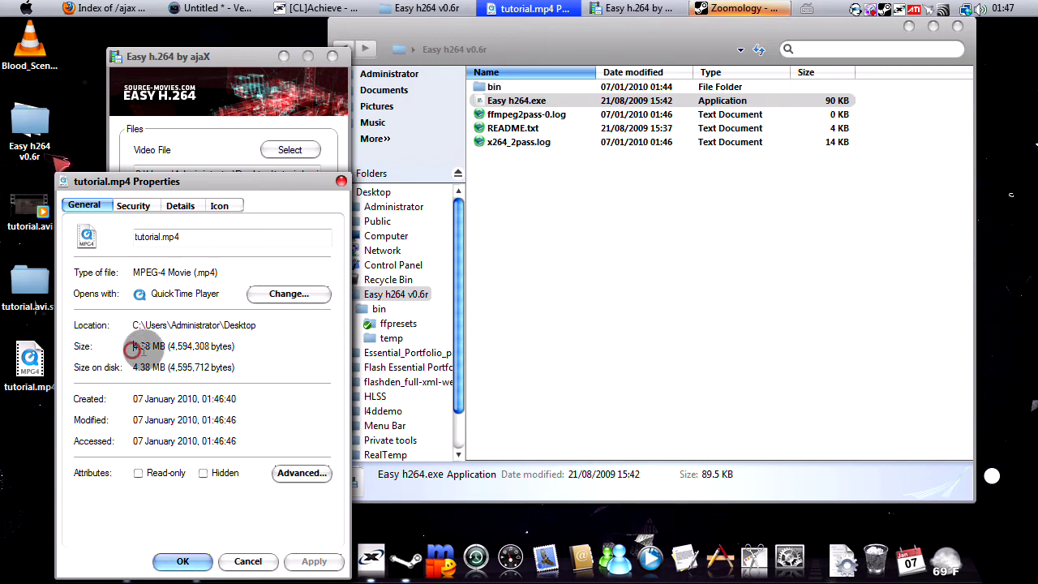
left_click(247, 560)
left_click(314, 370)
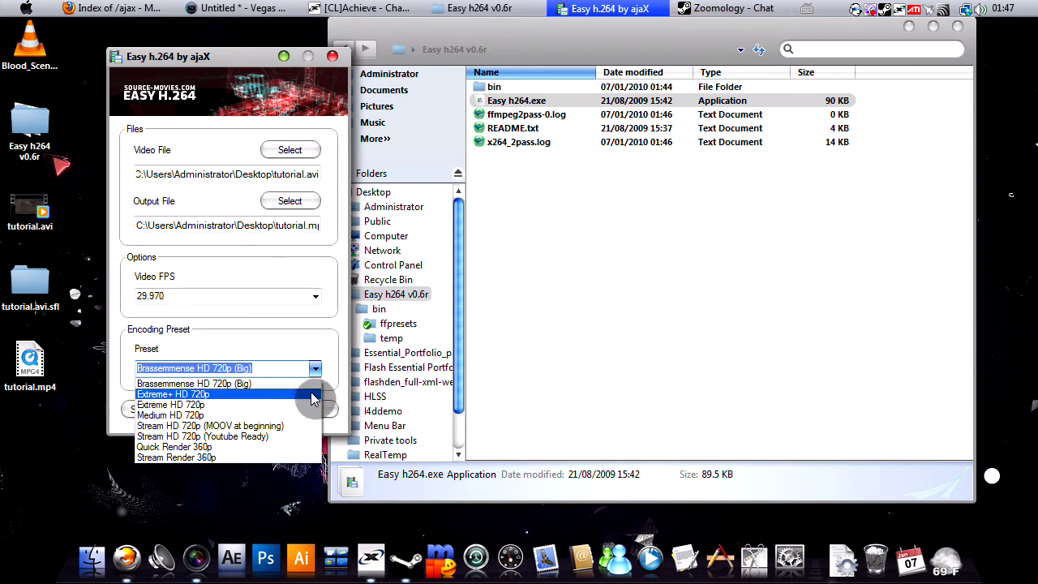
left_click(315, 369)
left_click_drag(250, 51, 215, 28)
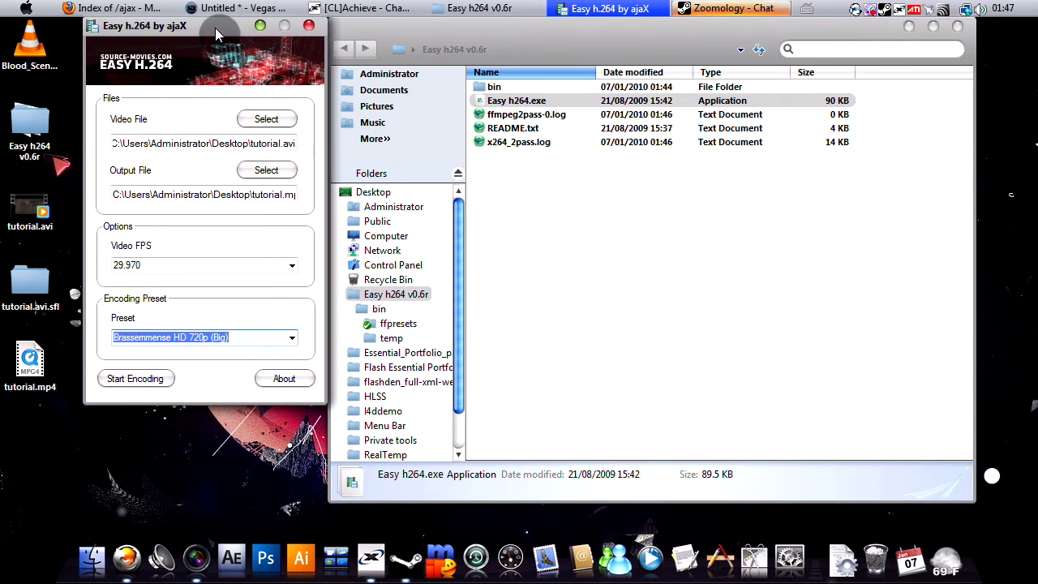